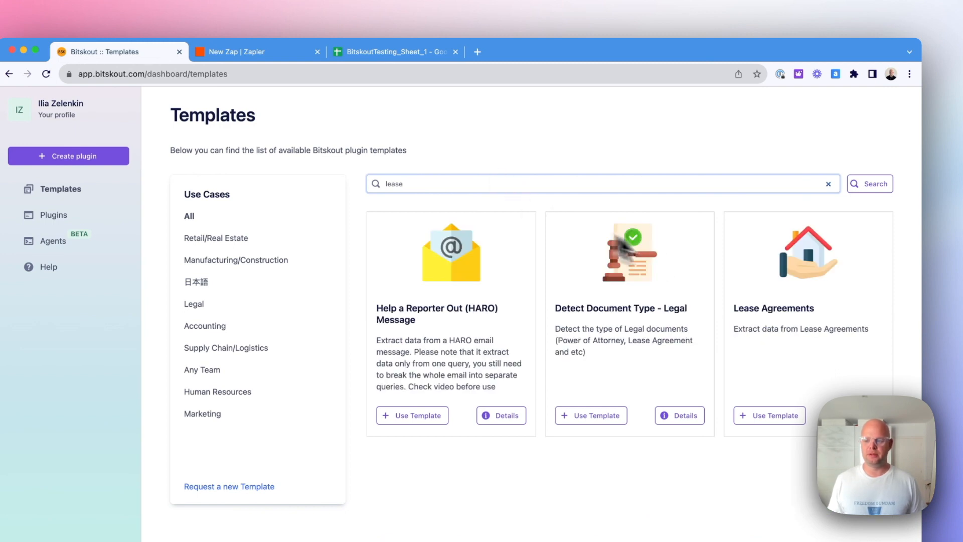
Create a plugin from the Lease Agreements template and check the suggested scenarios for Google Sheets.
{"action": "left_click", "coordinate": [860, 415]}
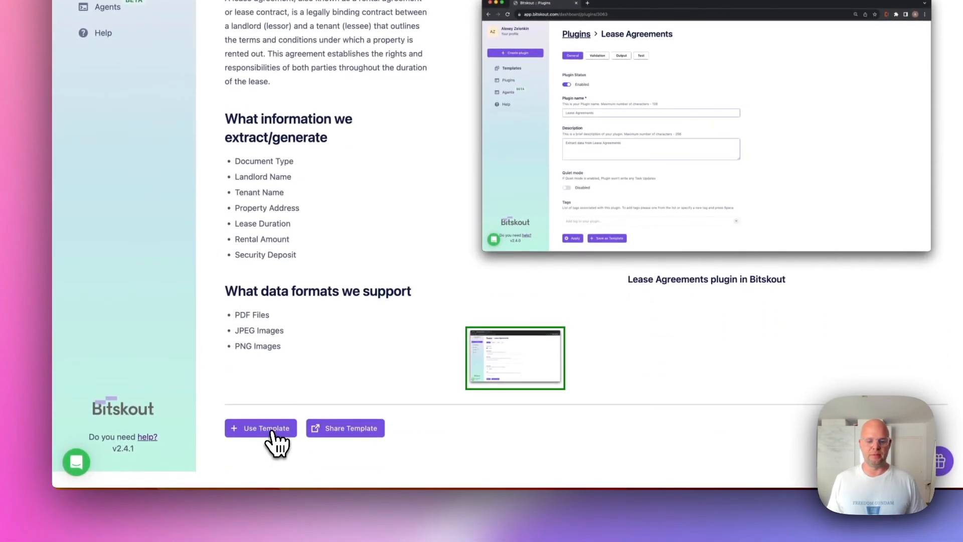
{"action": "left_click", "coordinate": [272, 429]}
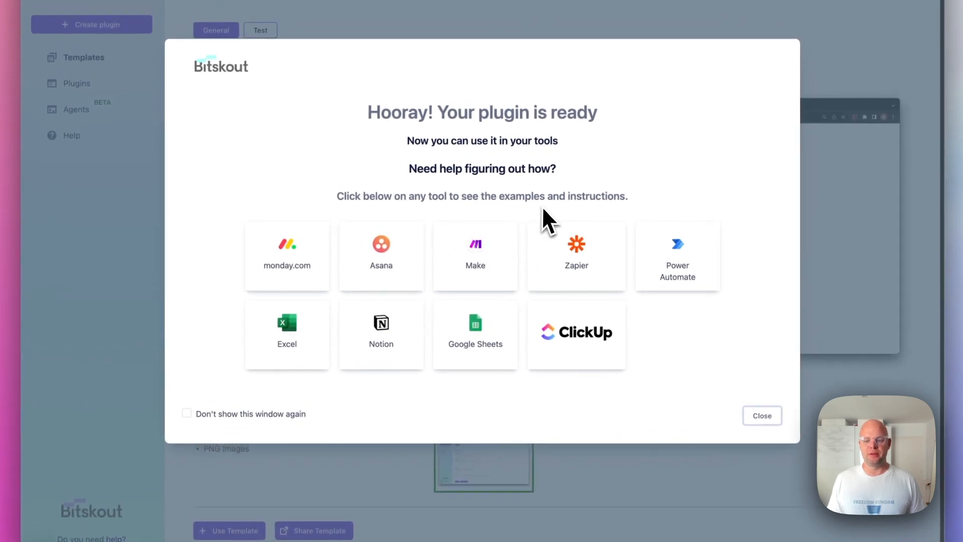
{"action": "left_click", "coordinate": [500, 349]}
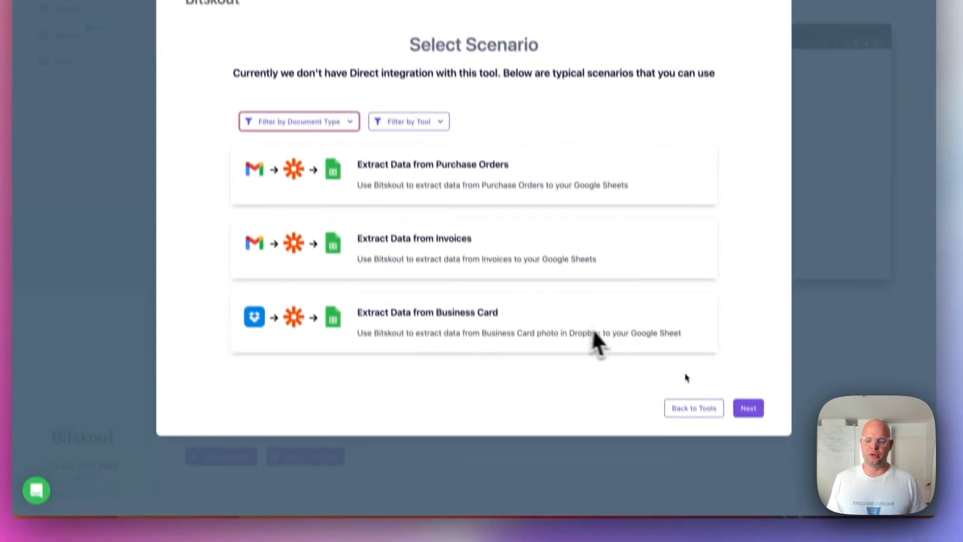
{"action": "left_click", "coordinate": [694, 408]}
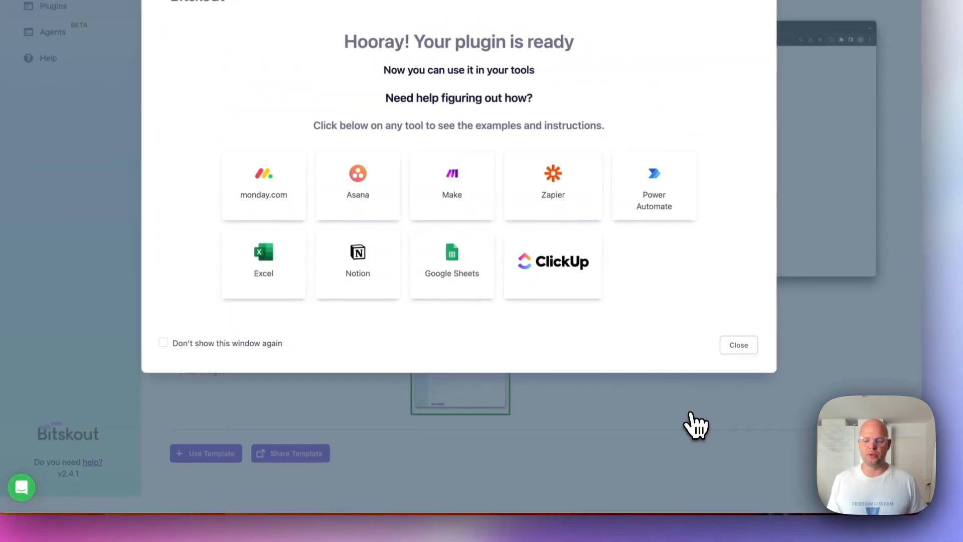
Go through the Zapier setup guide for the plugin to its end and open the plugin's general settings.
{"action": "left_click", "coordinate": [564, 210]}
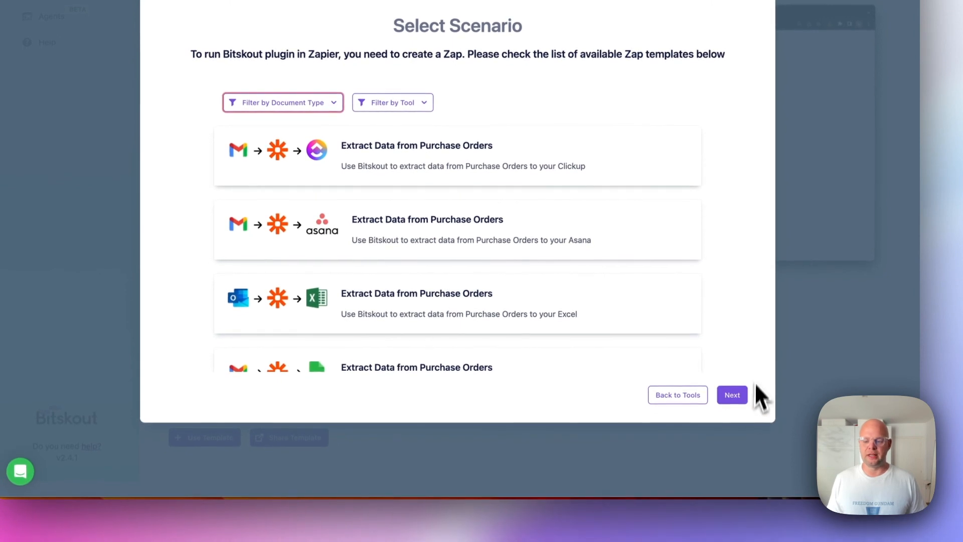
{"action": "scroll", "coordinate": [537, 272], "scroll_direction": "down", "scroll_amount": 5}
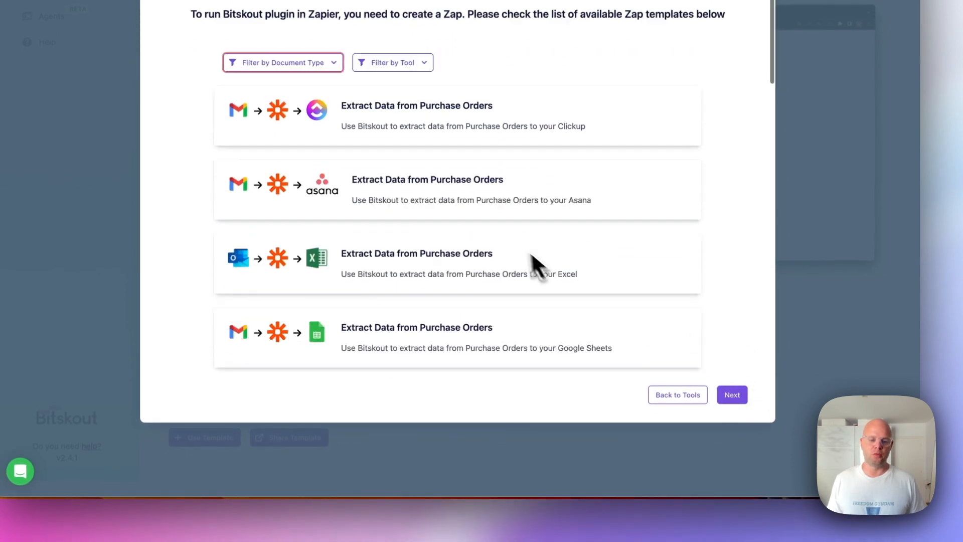
{"action": "scroll", "coordinate": [516, 242], "scroll_direction": "down", "scroll_amount": 6}
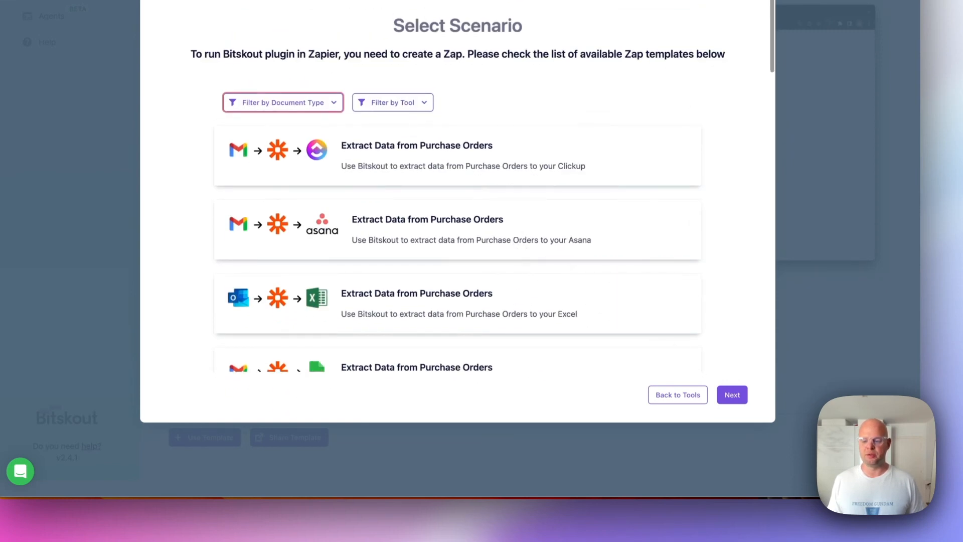
{"action": "left_click", "coordinate": [732, 394]}
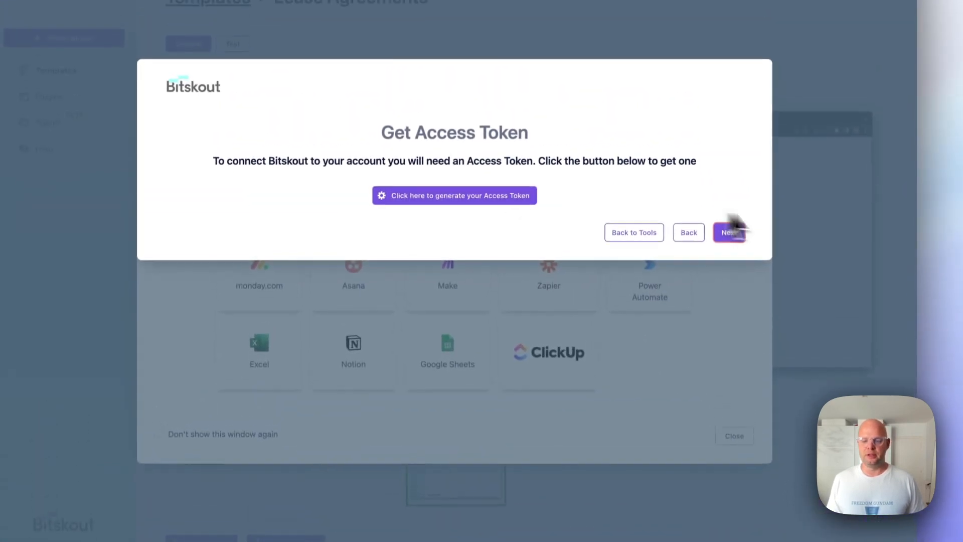
{"action": "left_click", "coordinate": [722, 122]}
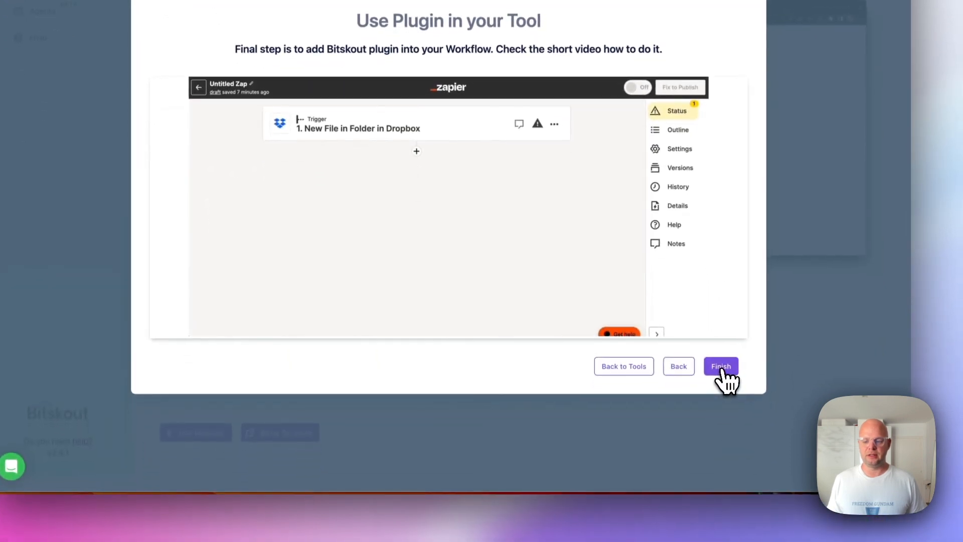
{"action": "left_click", "coordinate": [720, 367]}
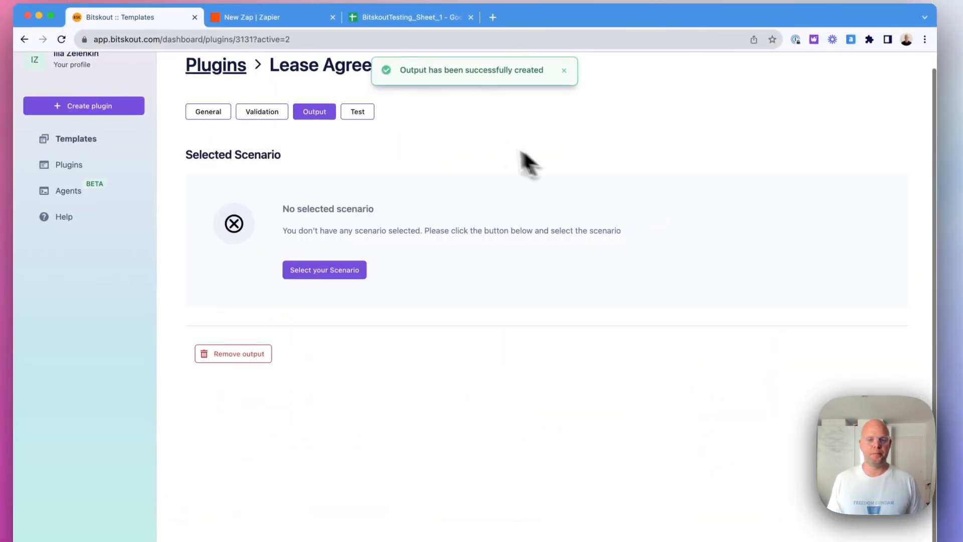
{"action": "left_click", "coordinate": [233, 159]}
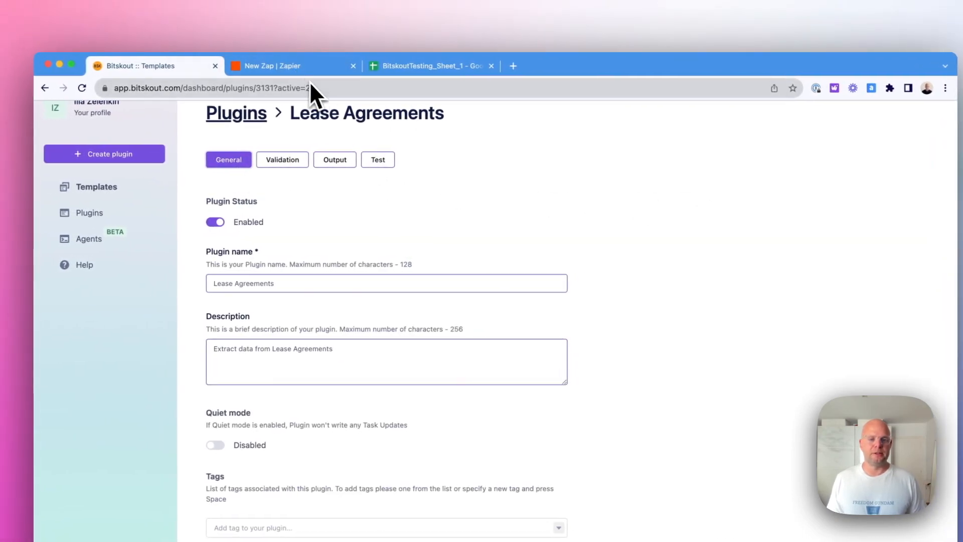
Switch to the new Zap in Zapier and set Google Drive as its trigger app.
{"action": "left_click", "coordinate": [286, 71]}
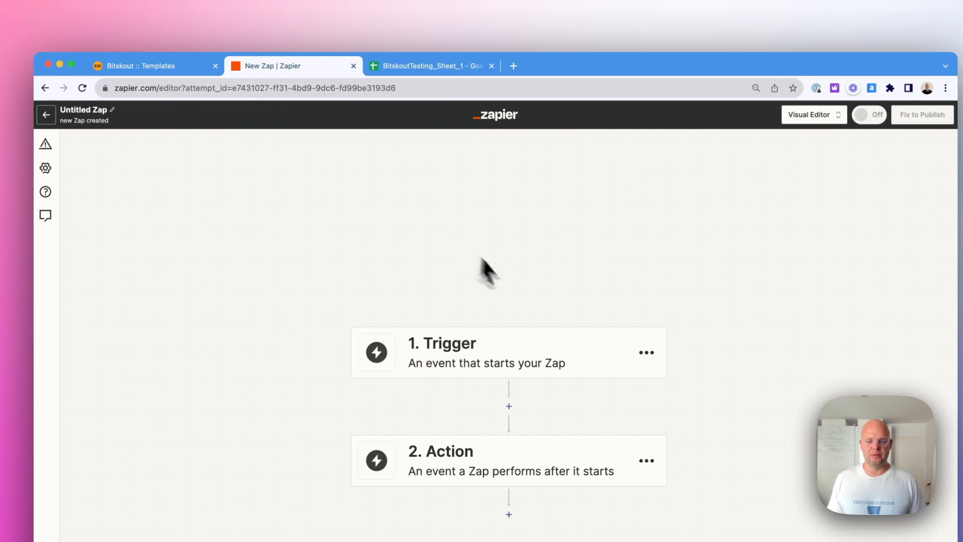
{"action": "left_click", "coordinate": [477, 355]}
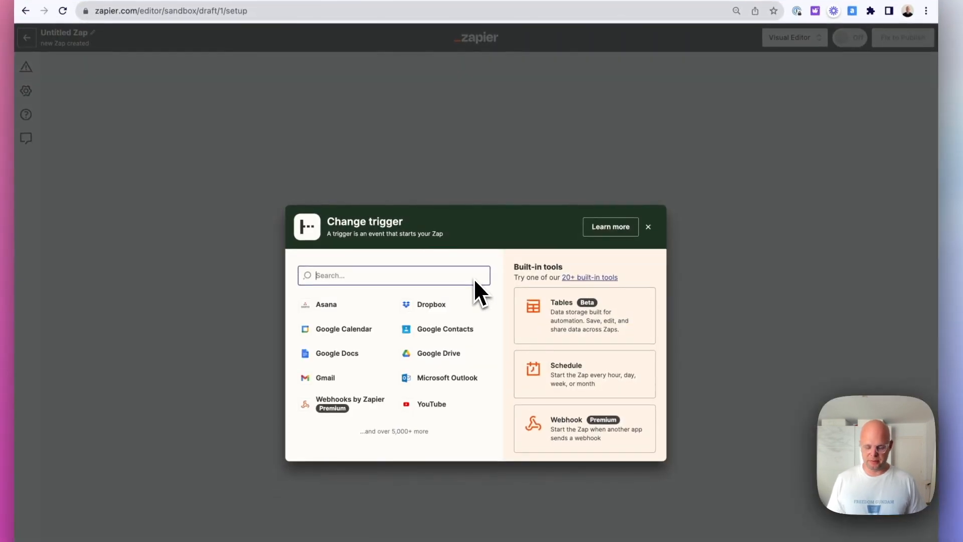
{"action": "type", "text": "Drive"}
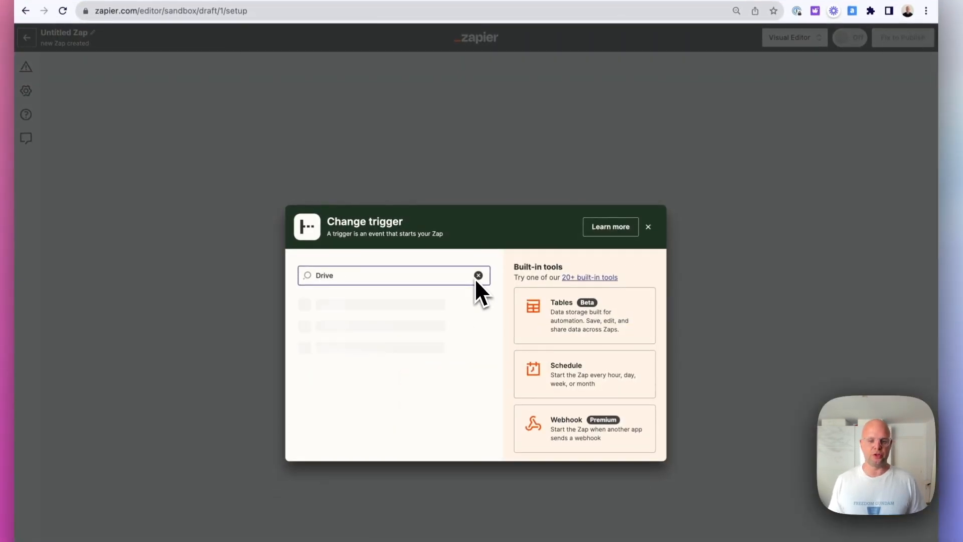
{"action": "left_click", "coordinate": [374, 315]}
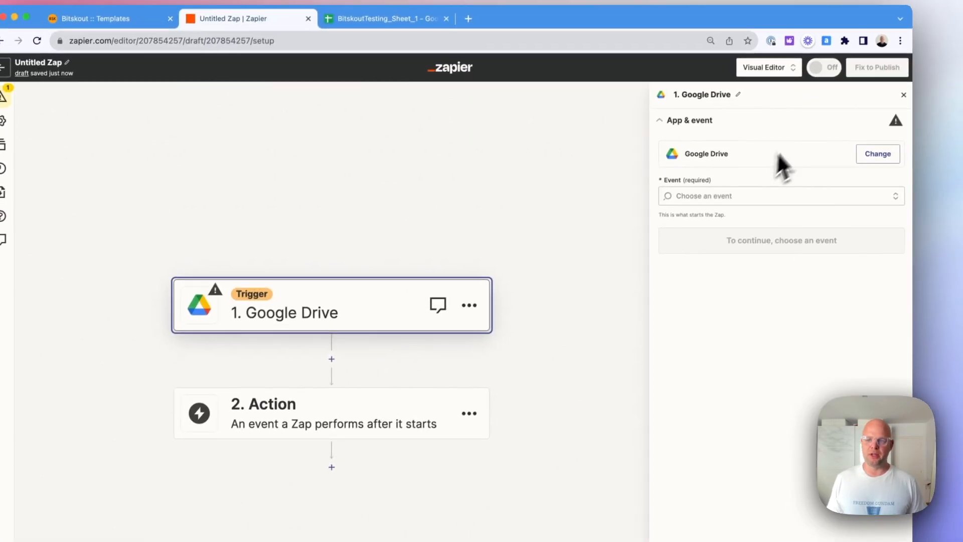
Set the trigger event to New File in Folder and accept the connected Google Drive account.
{"action": "left_click", "coordinate": [853, 197]}
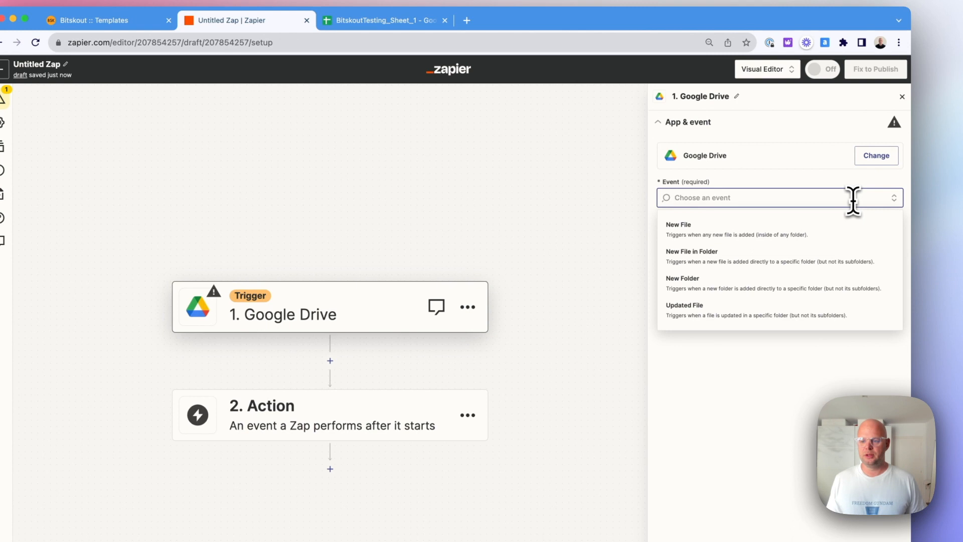
{"action": "left_click", "coordinate": [817, 257]}
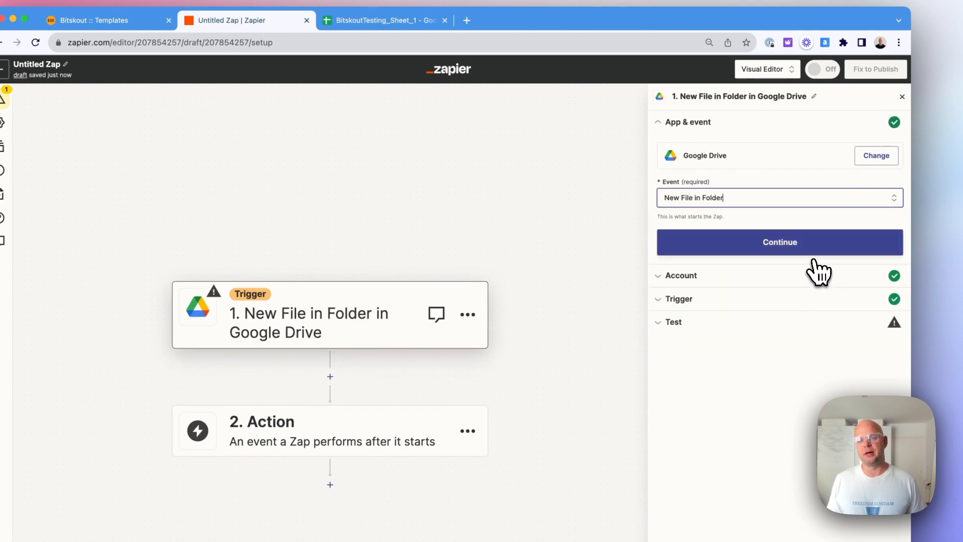
{"action": "left_click", "coordinate": [811, 251]}
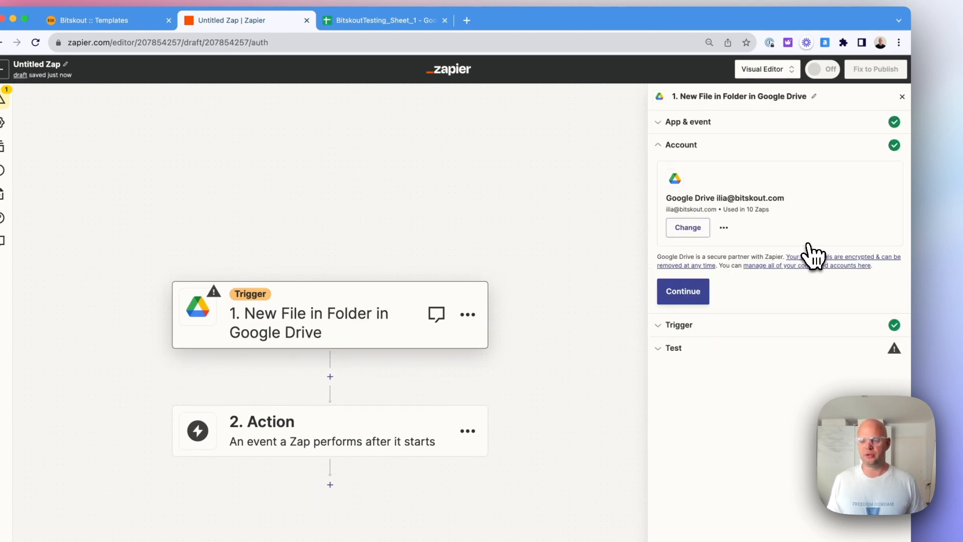
{"action": "left_click", "coordinate": [682, 301]}
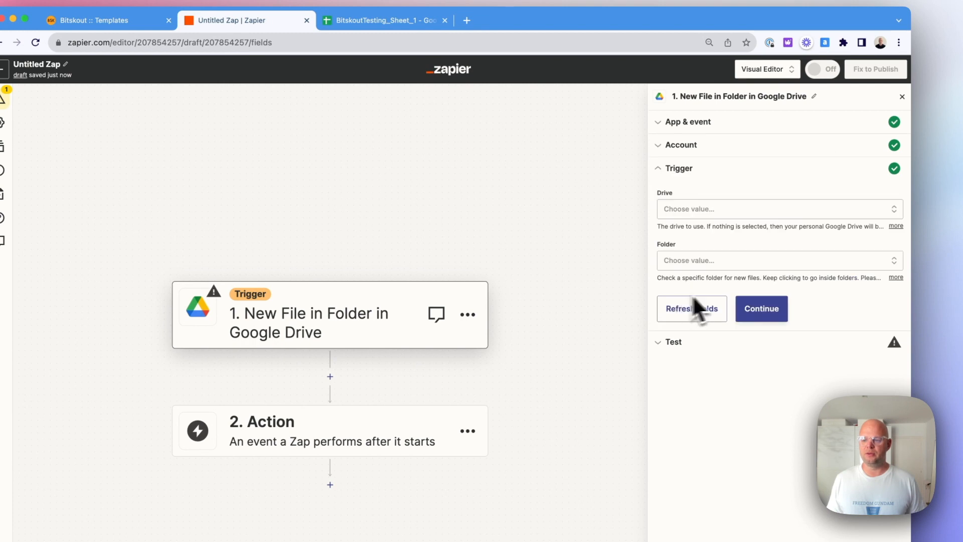
Set the trigger's drive to My Google Drive and its folder to Testing_files.
{"action": "left_click", "coordinate": [893, 209]}
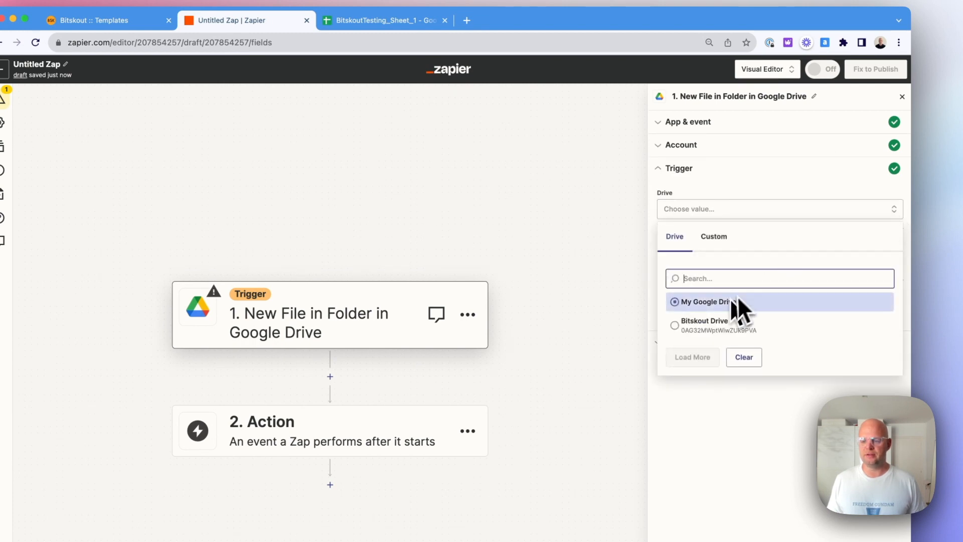
{"action": "left_click", "coordinate": [712, 302]}
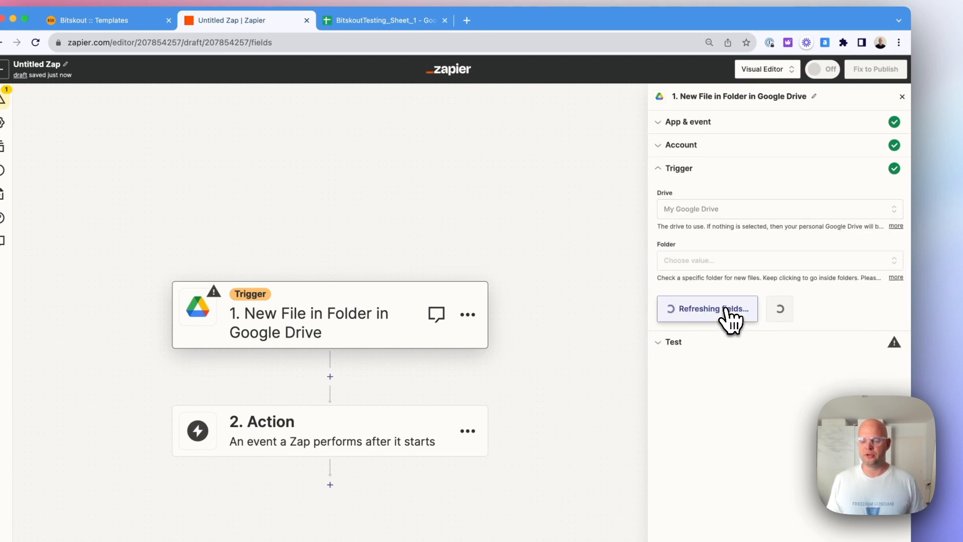
{"action": "left_click", "coordinate": [763, 259]}
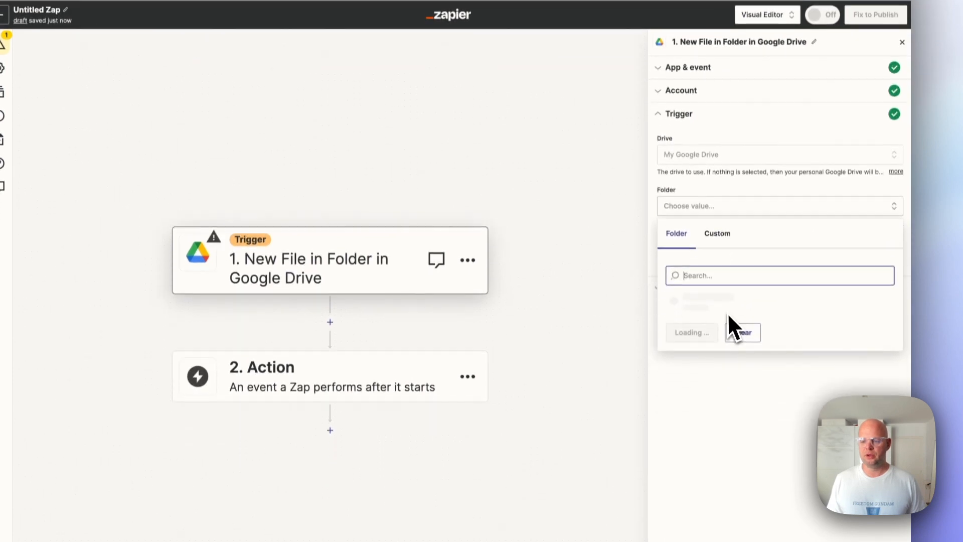
{"action": "left_click", "coordinate": [729, 300]}
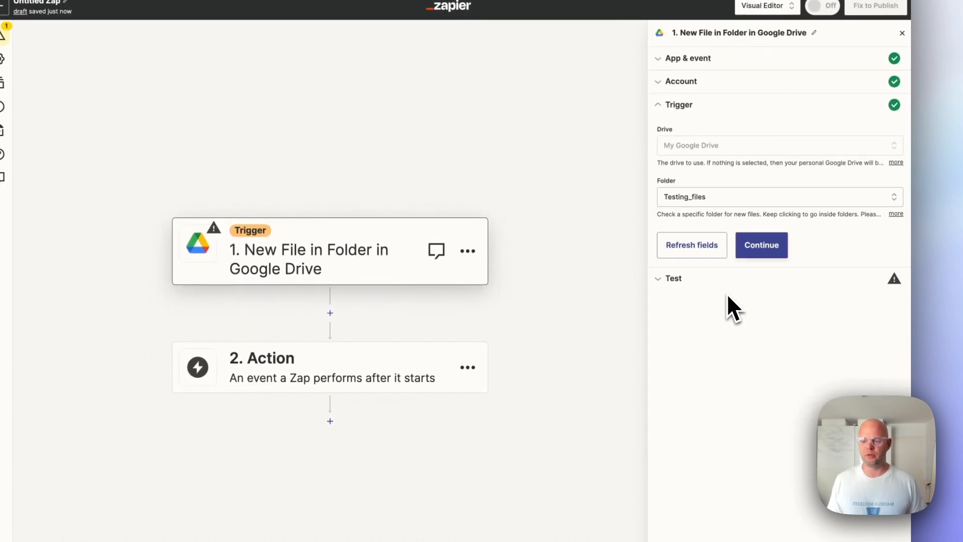
{"action": "left_click", "coordinate": [763, 253]}
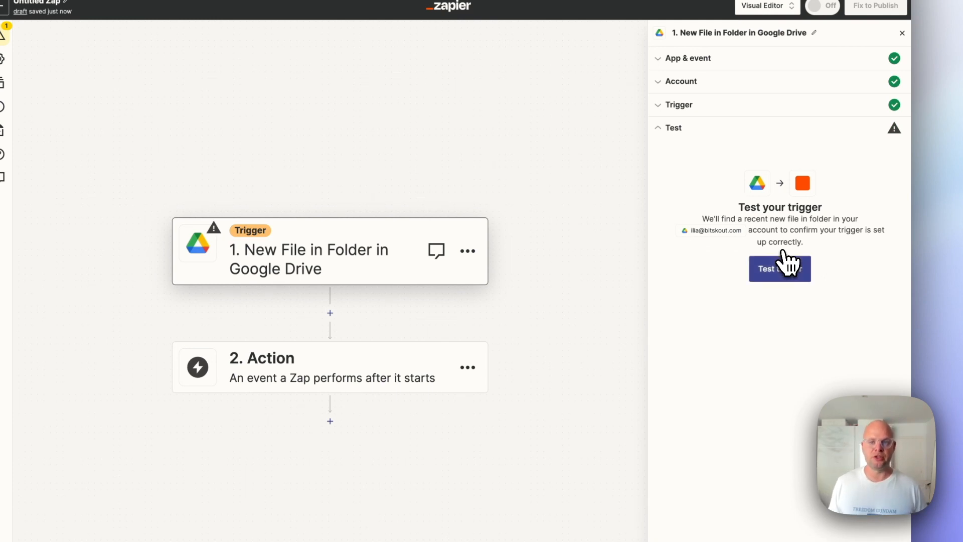
Test the trigger, search the test record for "lease" and continue with that record.
{"action": "left_click", "coordinate": [784, 275]}
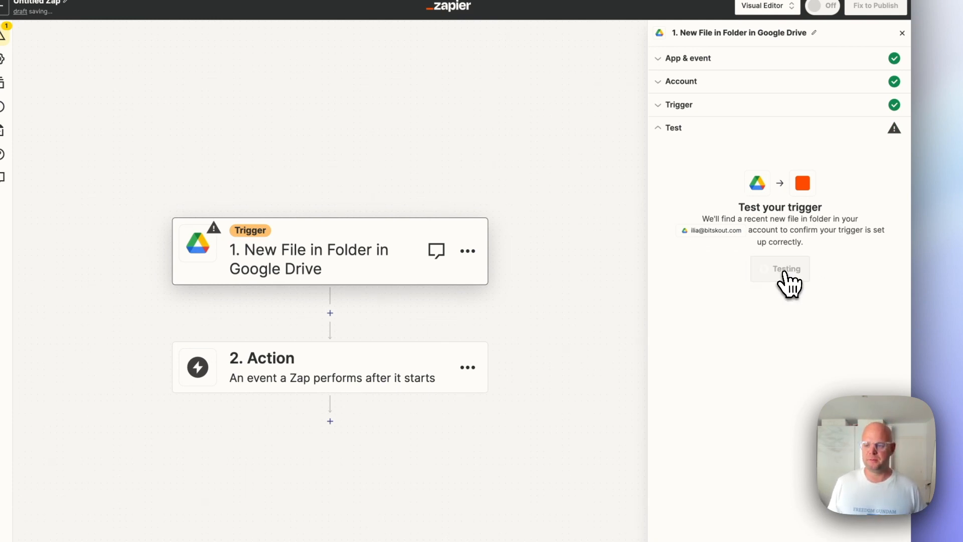
{"action": "type", "text": "lease"}
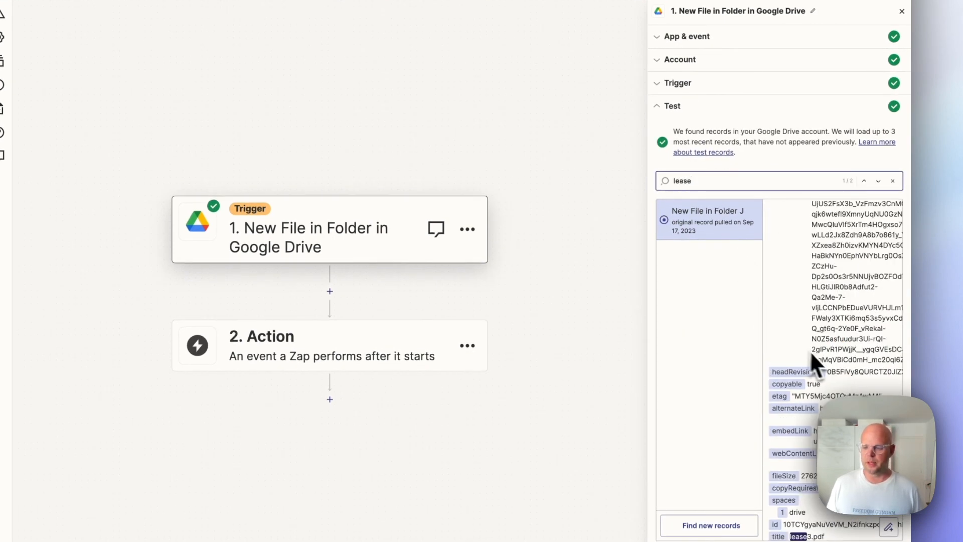
{"action": "scroll", "coordinate": [822, 350], "scroll_direction": "down", "scroll_amount": 3}
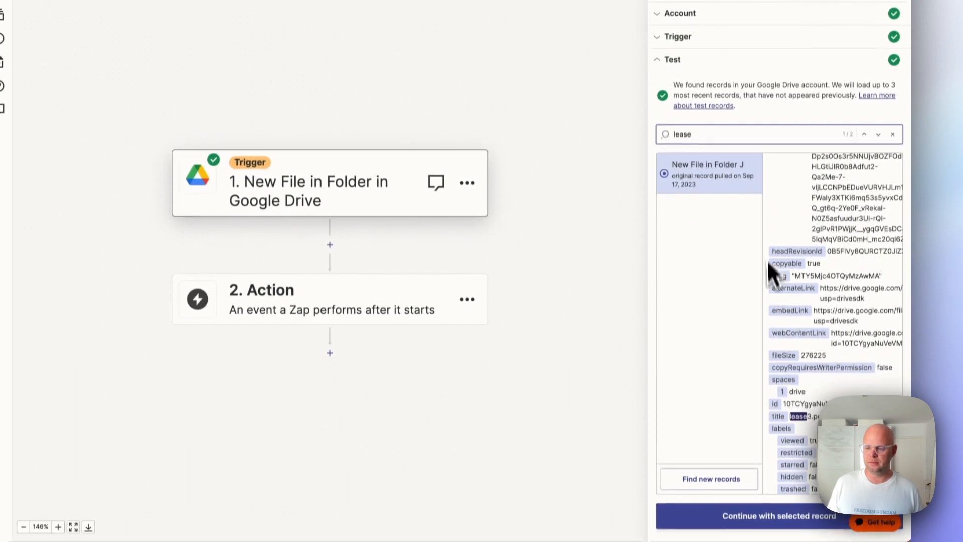
{"action": "left_click", "coordinate": [800, 476]}
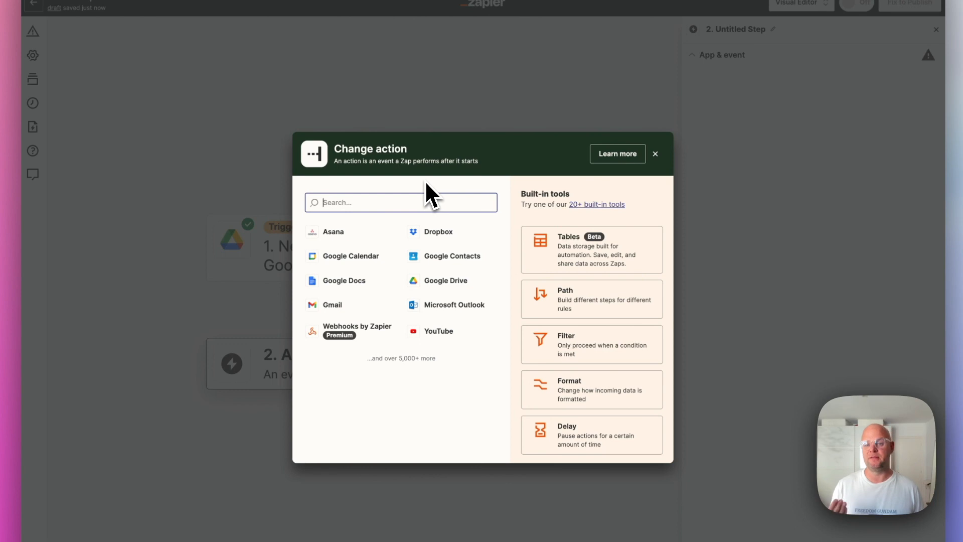
Set the Zap's action to the latest Bitskout app with the event Run Plugin for Files.
{"action": "type", "text": "Bitskout"}
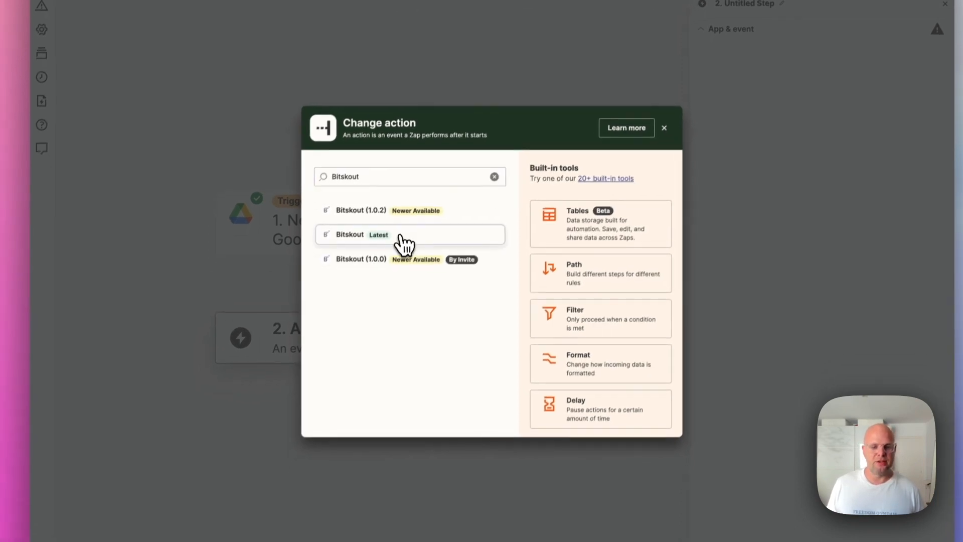
{"action": "left_click", "coordinate": [394, 259]}
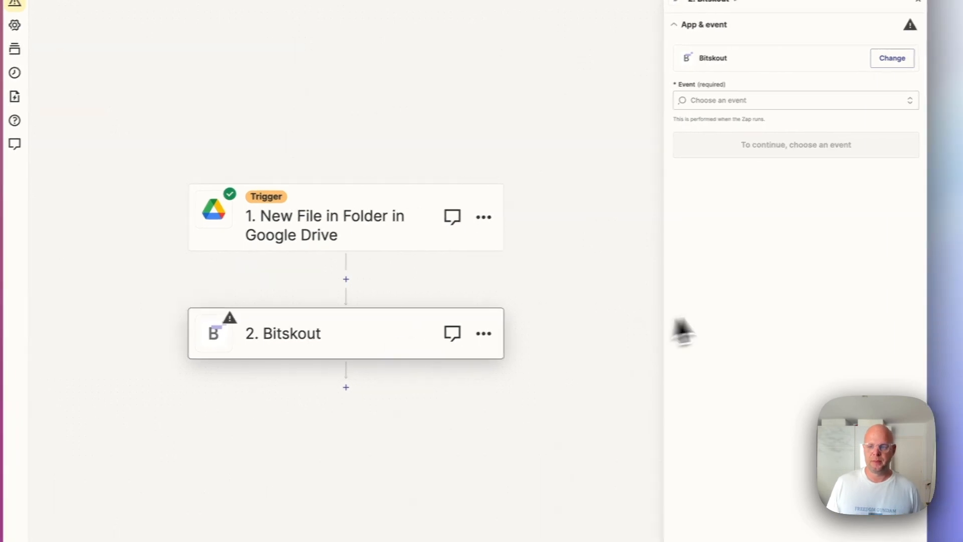
{"action": "left_click", "coordinate": [939, 101]}
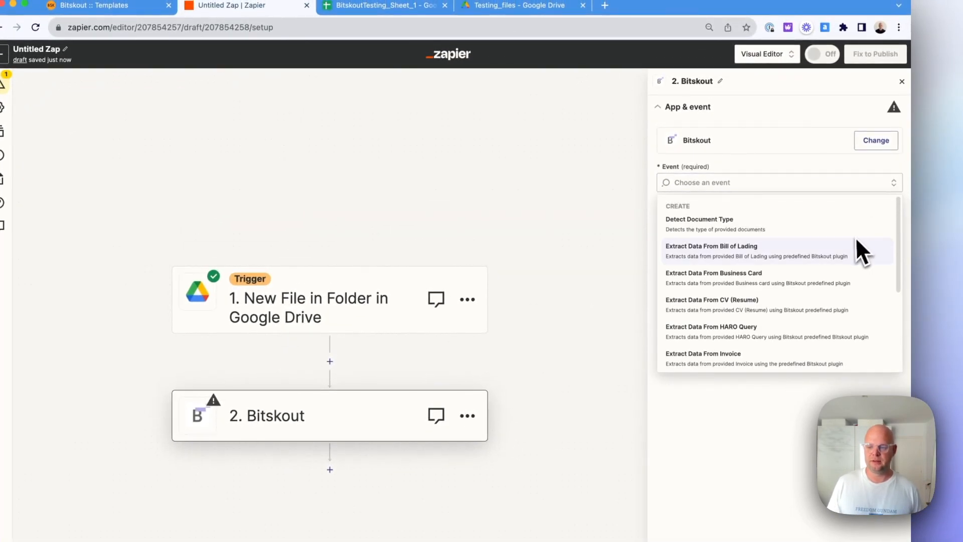
{"action": "scroll", "coordinate": [853, 241], "scroll_direction": "down", "scroll_amount": 1}
{"action": "scroll", "coordinate": [818, 231], "scroll_direction": "down", "scroll_amount": 2}
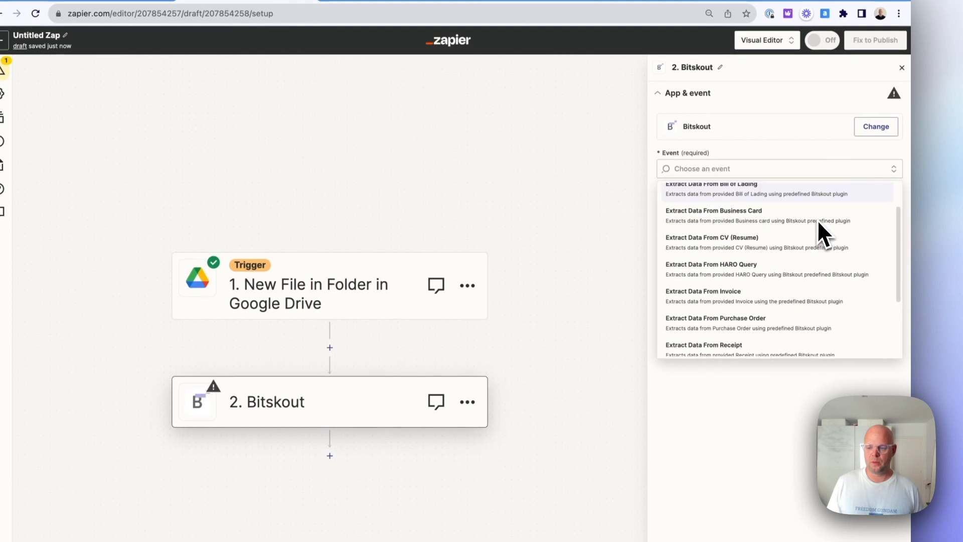
{"action": "scroll", "coordinate": [858, 267], "scroll_direction": "down", "scroll_amount": 3}
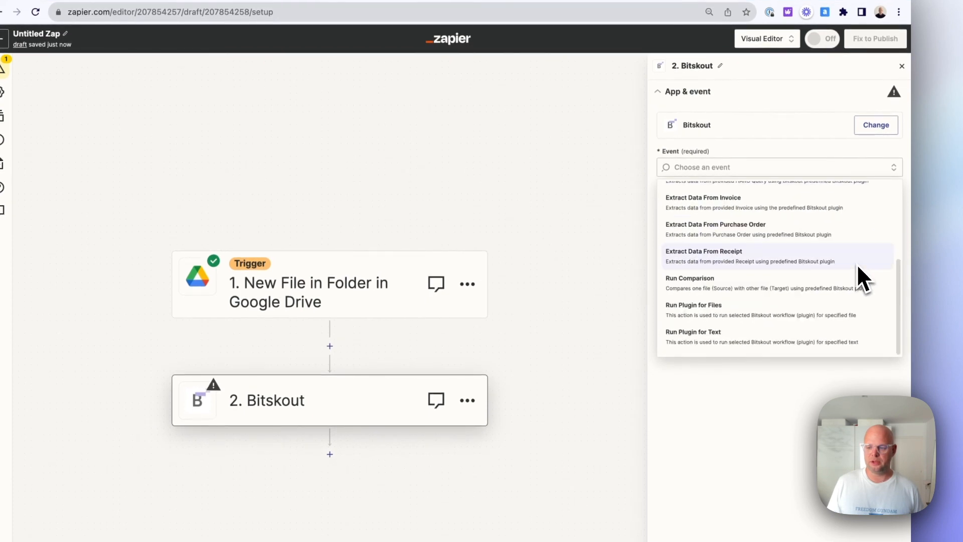
{"action": "left_click", "coordinate": [792, 309]}
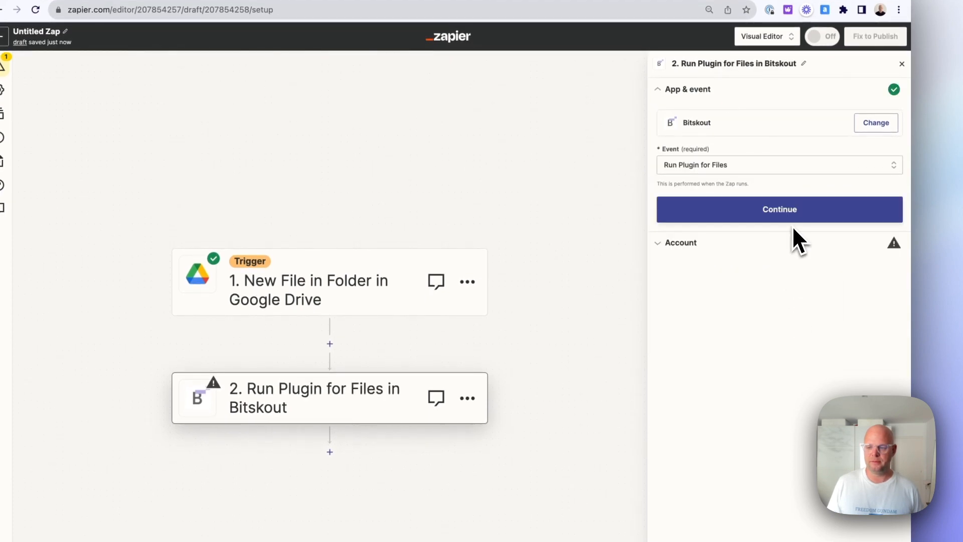
{"action": "left_click", "coordinate": [792, 223]}
Choose the Bitskout account already used in 5 Zaps for the Run Plugin for Files step and continue.
{"action": "left_click", "coordinate": [858, 151]}
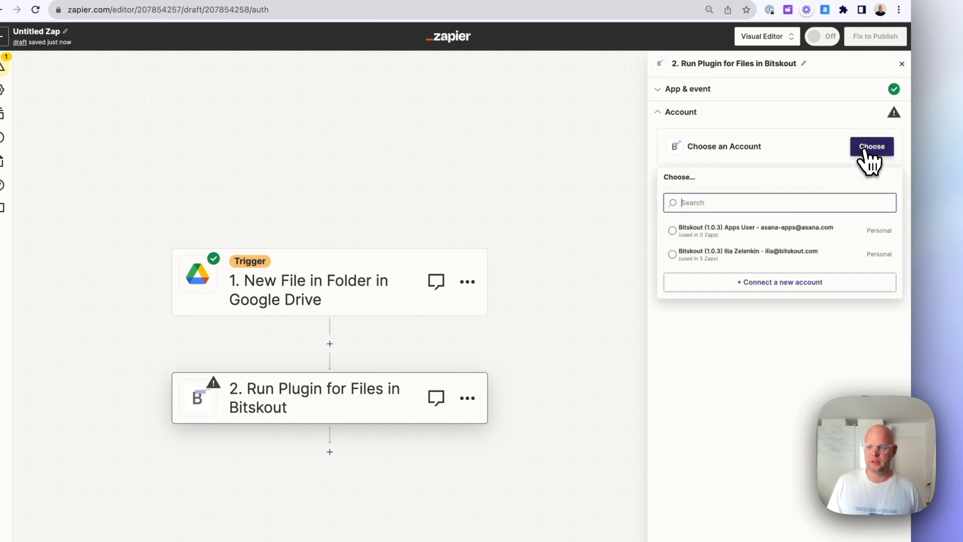
{"action": "left_click", "coordinate": [733, 256]}
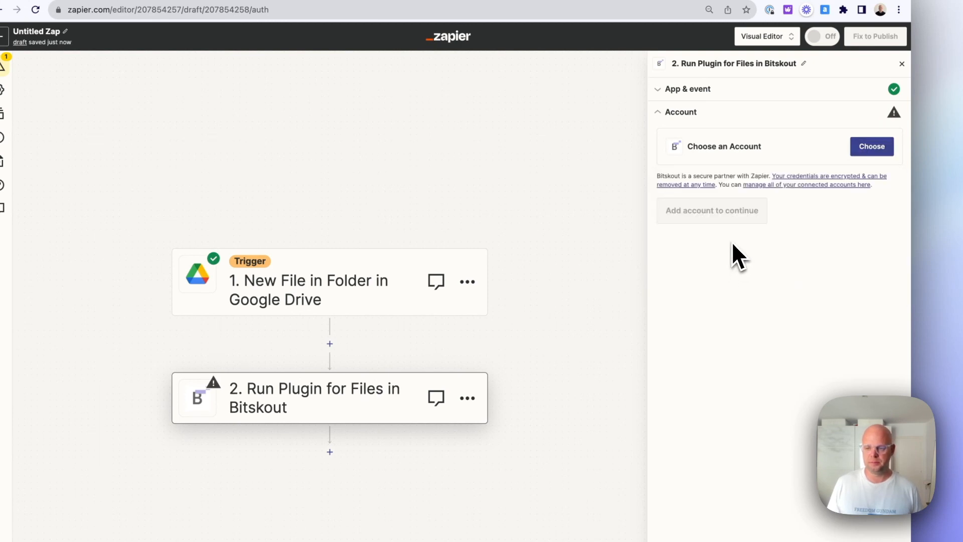
{"action": "left_click", "coordinate": [694, 262]}
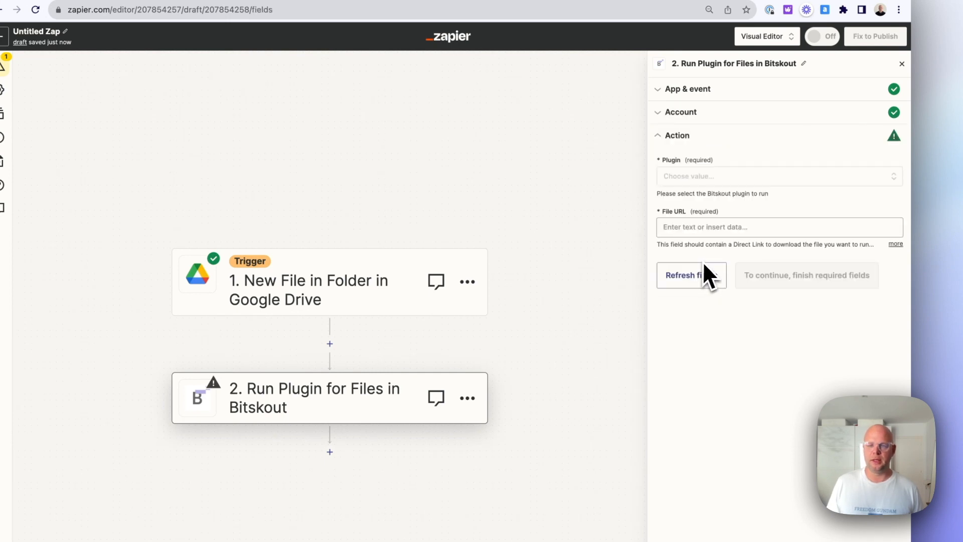
Search the plugins for "Lease" and set the Bitskout step's plugin to Lease Agreements.
{"action": "left_click", "coordinate": [718, 179]}
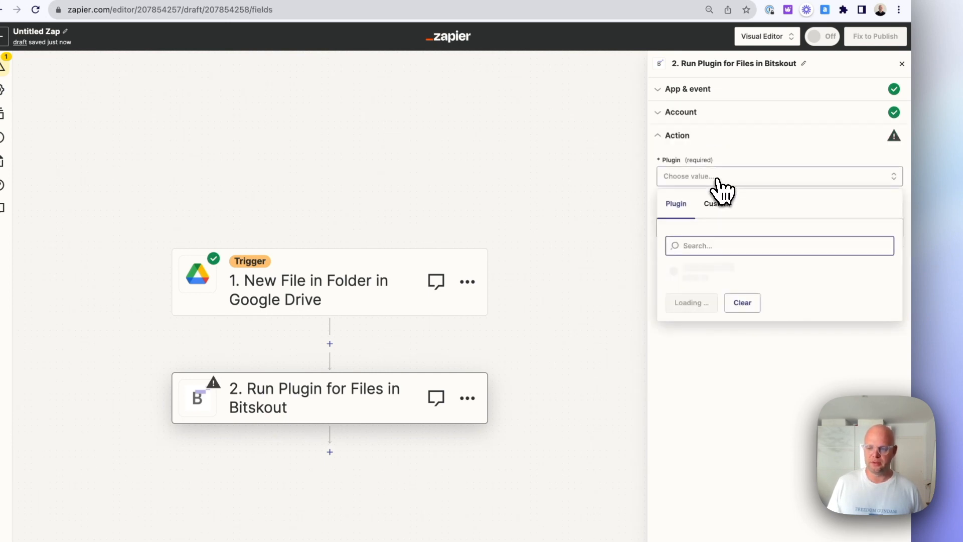
{"action": "type", "text": "Lease"}
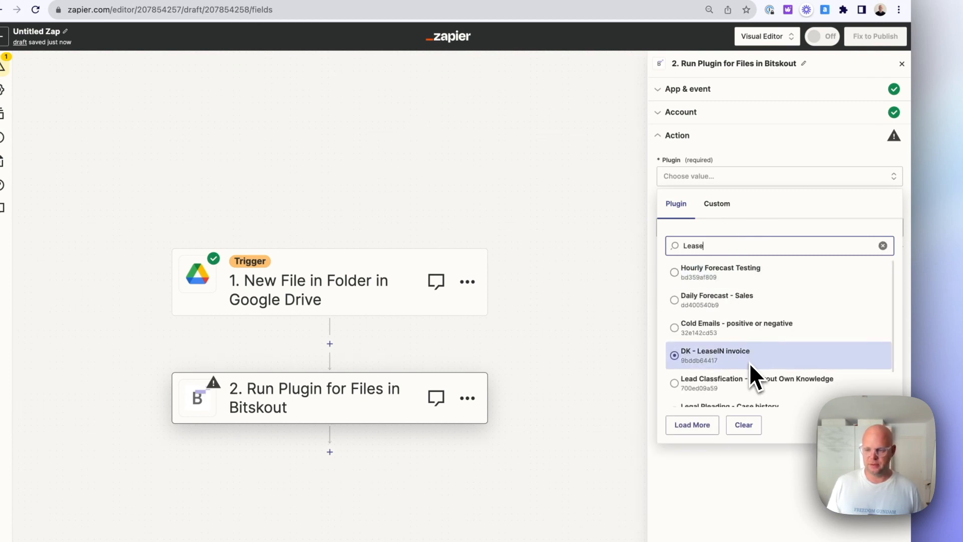
{"action": "scroll", "coordinate": [754, 376], "scroll_direction": "down", "scroll_amount": 2}
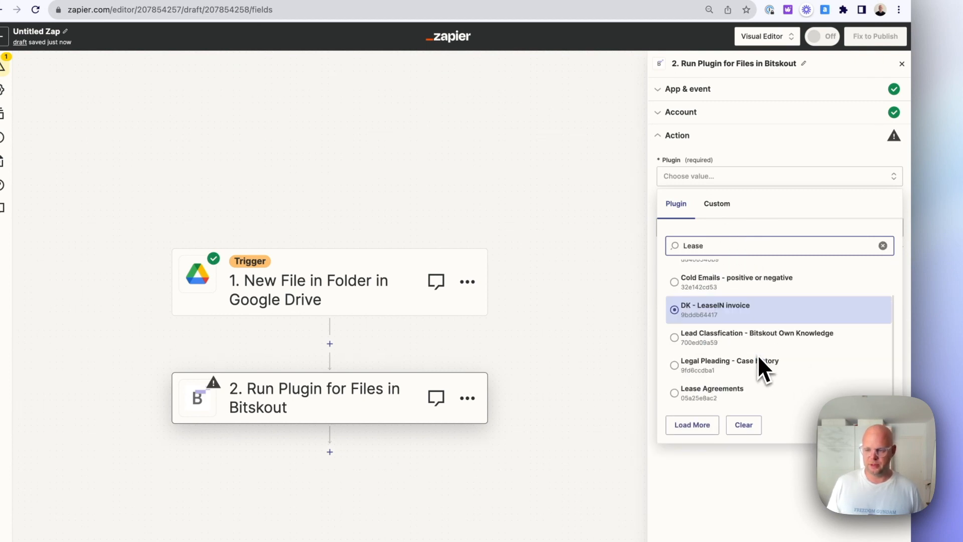
{"action": "left_click", "coordinate": [725, 401]}
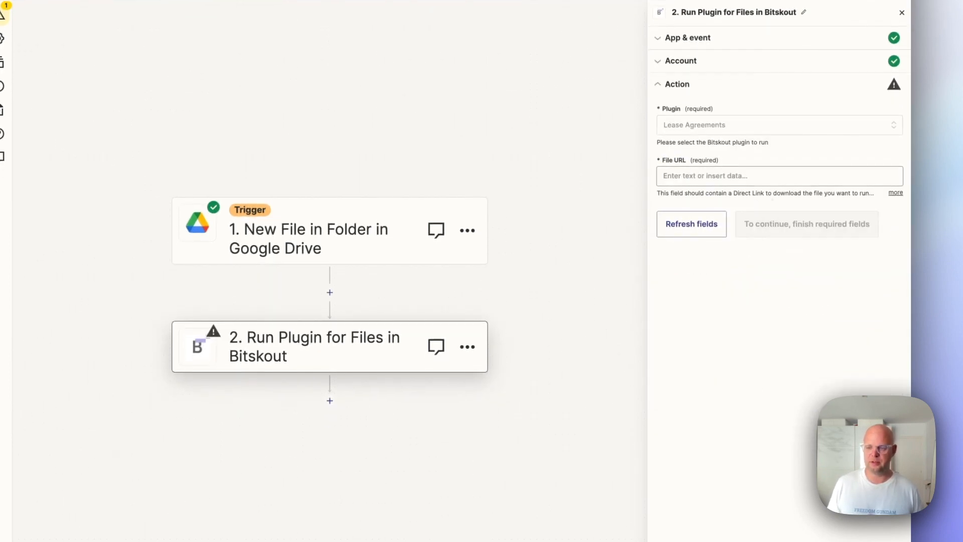
Map the File URL to the File value from the New File in Folder trigger and continue.
{"action": "left_click", "coordinate": [762, 176]}
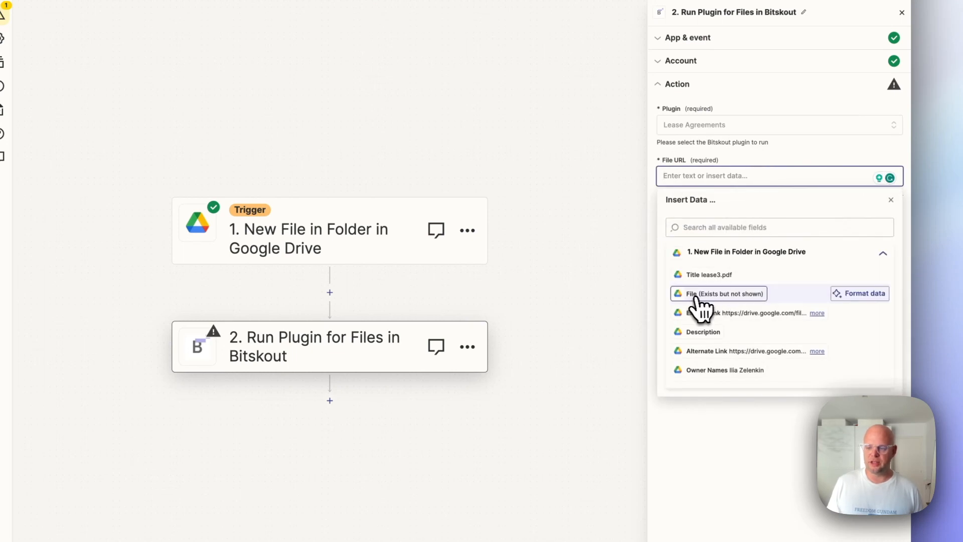
{"action": "left_click", "coordinate": [744, 300]}
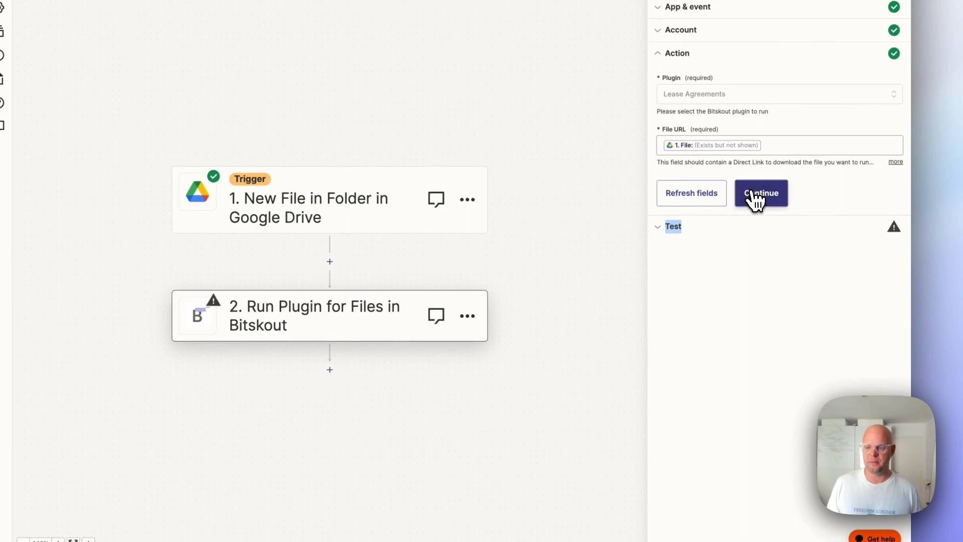
{"action": "left_click", "coordinate": [754, 198]}
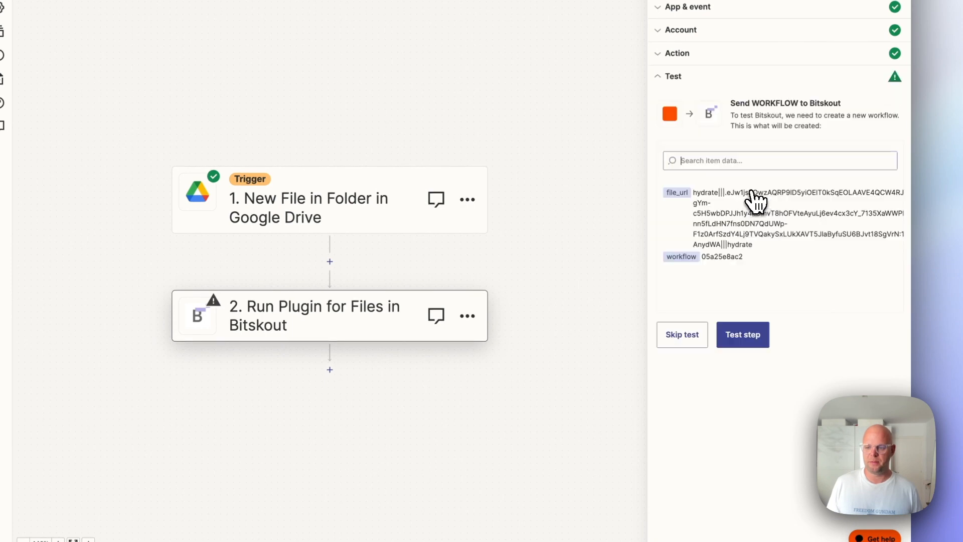
Test the Bitskout Run Plugin for Files step on the sample file.
{"action": "left_click", "coordinate": [753, 345]}
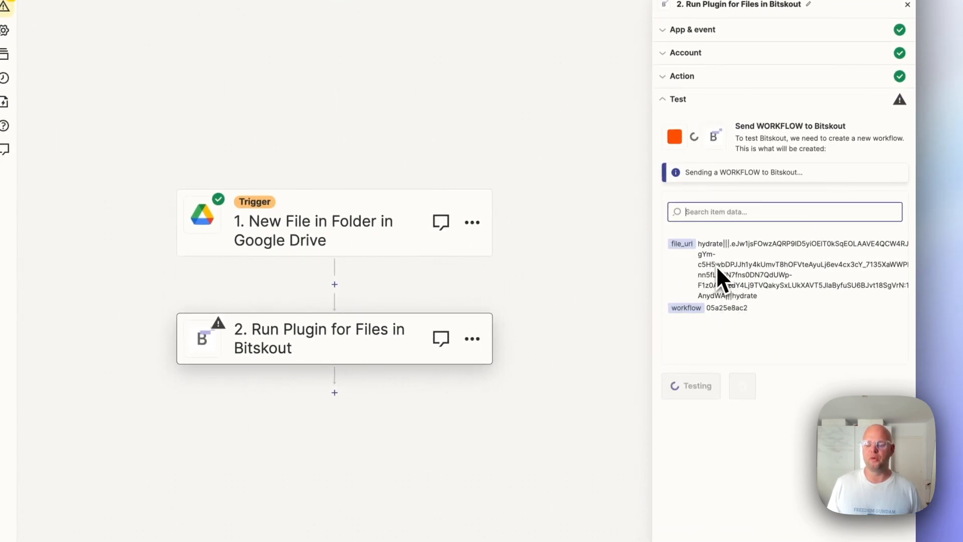
{"action": "scroll", "coordinate": [717, 271], "scroll_direction": "right", "scroll_amount": 1}
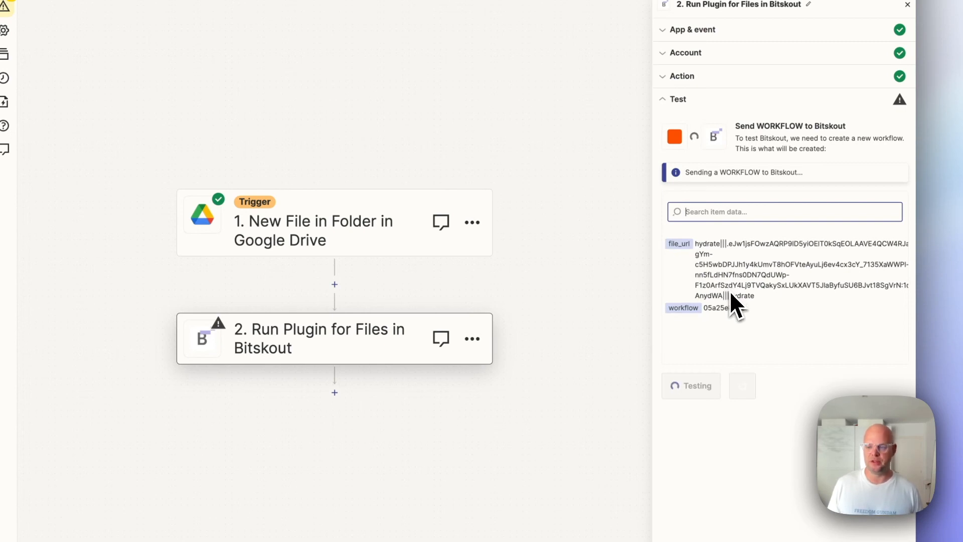
{"action": "scroll", "coordinate": [730, 296], "scroll_direction": "right", "scroll_amount": 5}
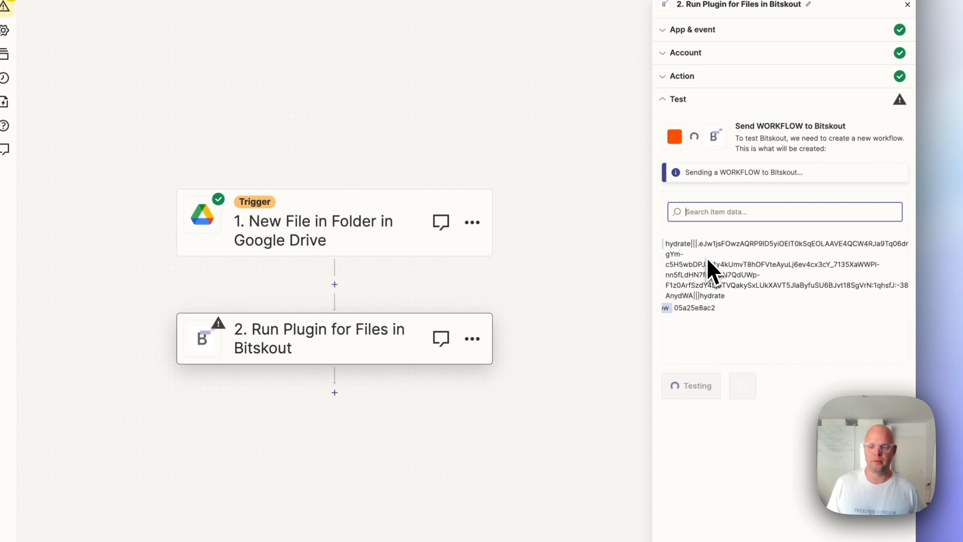
{"action": "scroll", "coordinate": [708, 260], "scroll_direction": "left", "scroll_amount": 5}
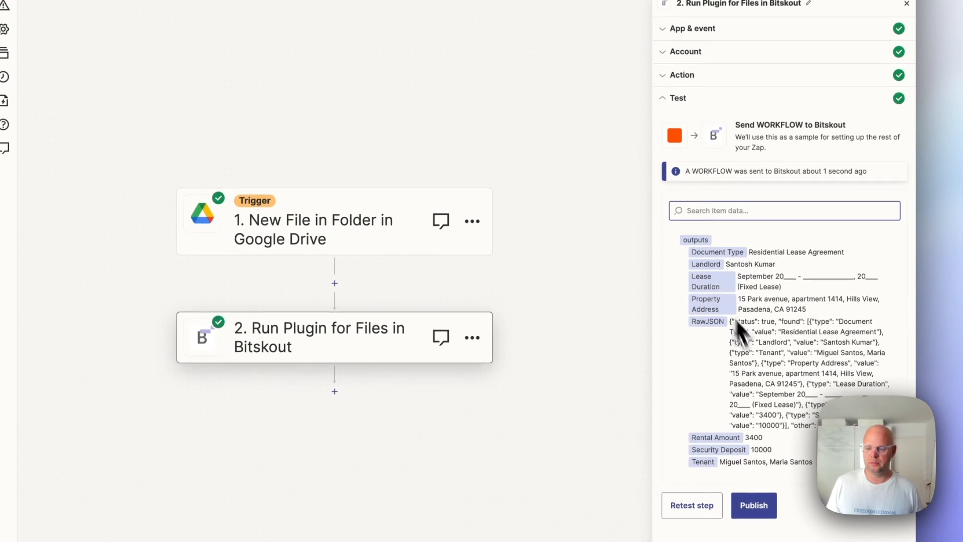
Add an action after the Bitskout step and choose Google Sheets as its app, searching for "Sheet".
{"action": "left_click", "coordinate": [335, 390]}
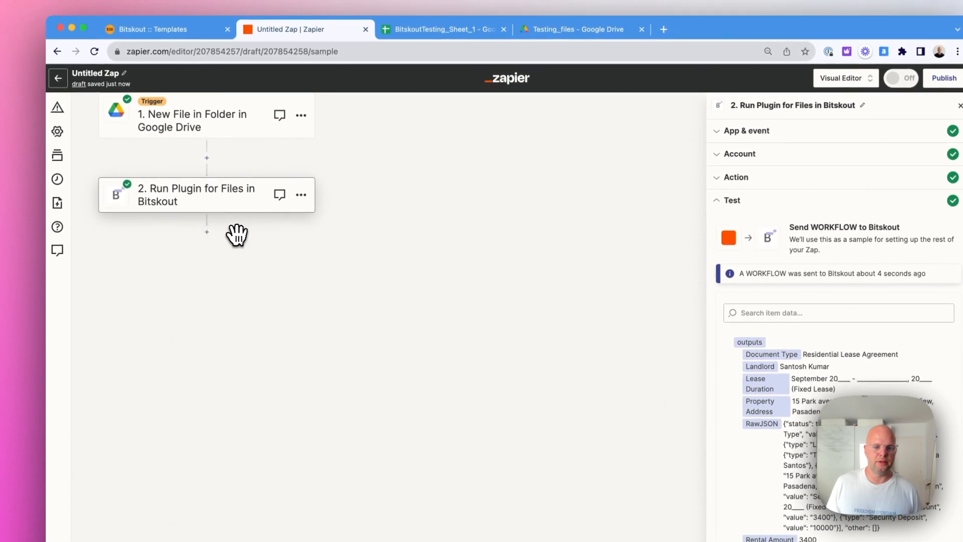
{"action": "left_click", "coordinate": [207, 232]}
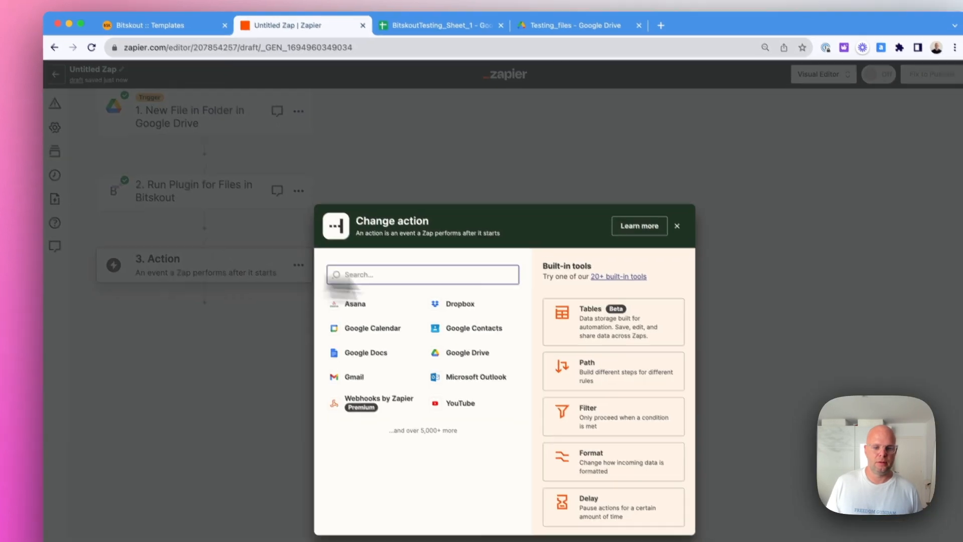
{"action": "type", "text": "Sheet"}
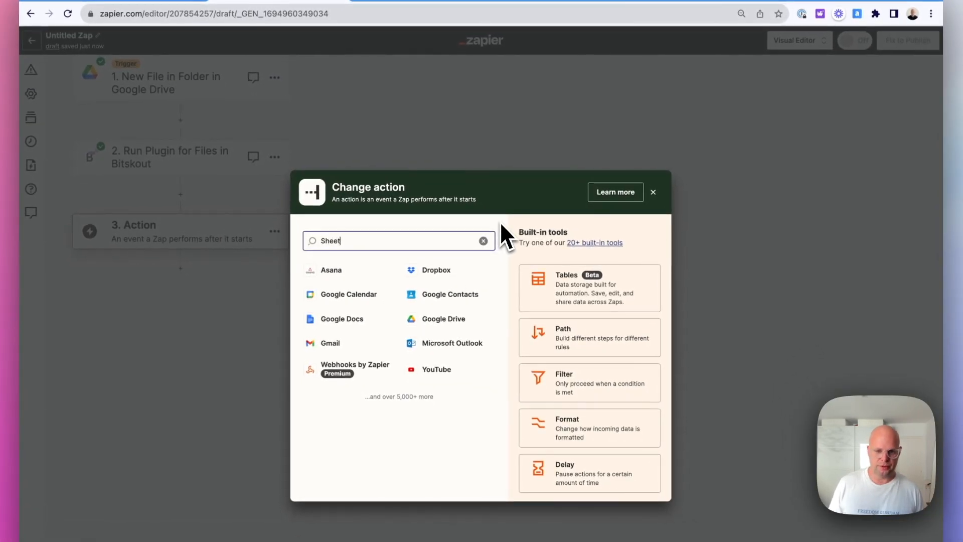
{"action": "left_click", "coordinate": [371, 281]}
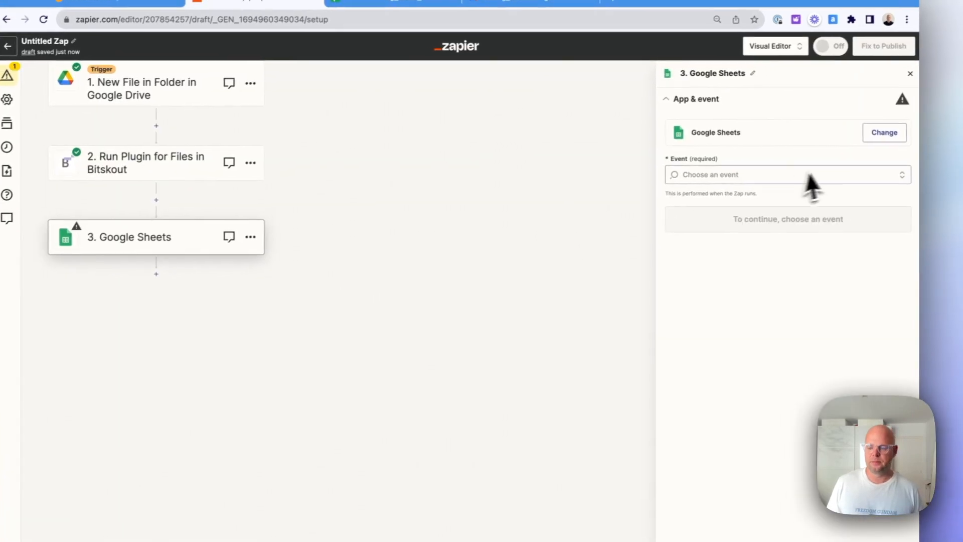
Set the Google Sheets event to Create Spreadsheet Row and accept the connected Google Sheets account.
{"action": "left_click", "coordinate": [884, 177]}
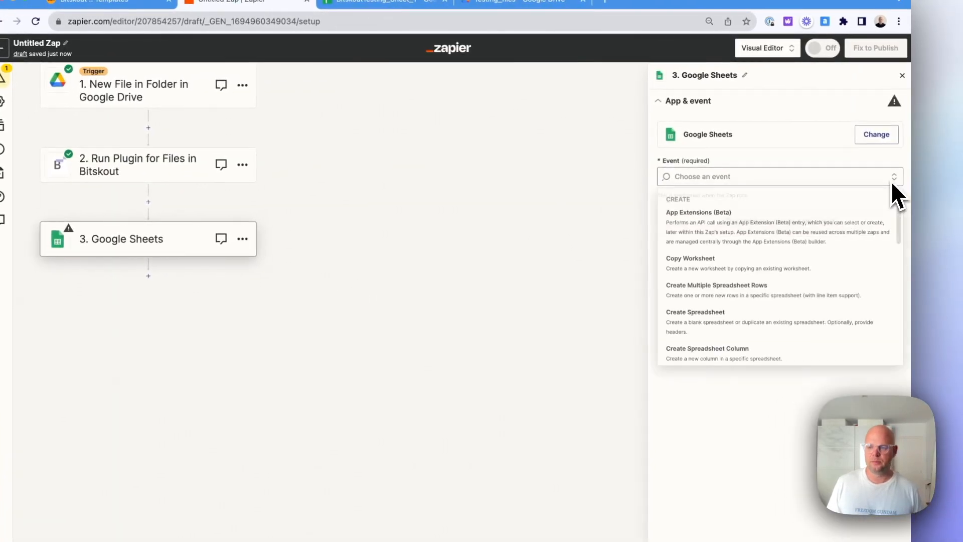
{"action": "scroll", "coordinate": [722, 260], "scroll_direction": "down", "scroll_amount": 1}
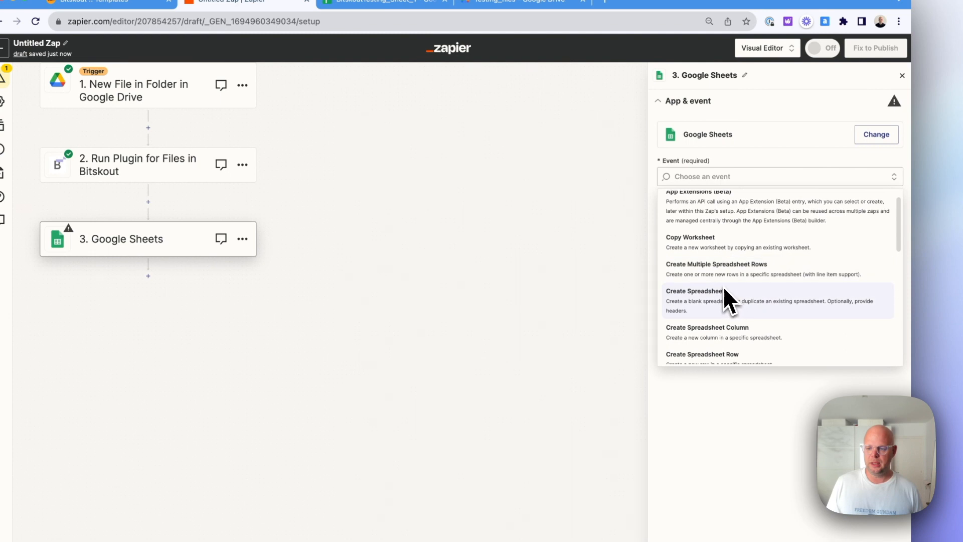
{"action": "left_click", "coordinate": [722, 359]}
{"action": "left_click", "coordinate": [781, 226]}
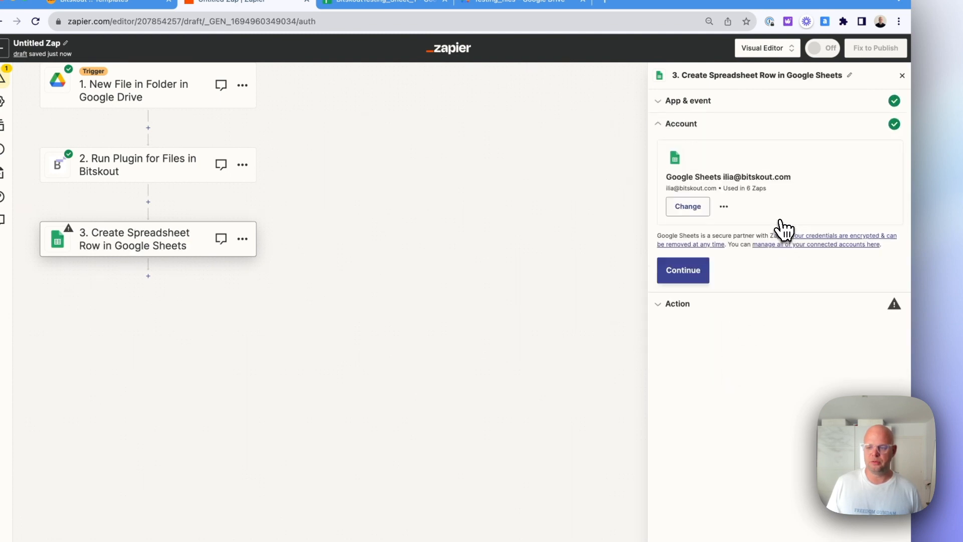
{"action": "left_click", "coordinate": [683, 270]}
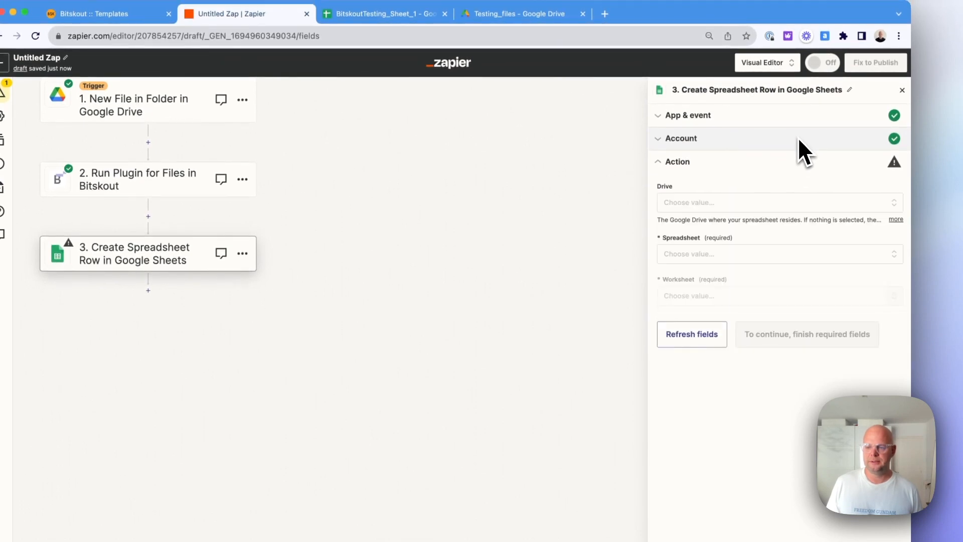
Try My Google Drive as the drive, and set the spreadsheet to BitskoutTesting_Sheet_1 and the worksheet to Sheet1.
{"action": "left_click", "coordinate": [889, 206]}
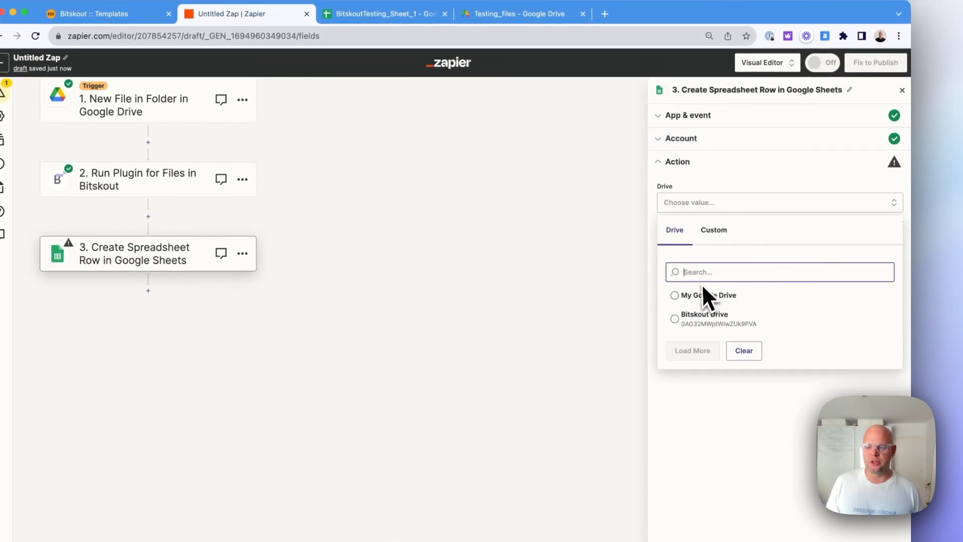
{"action": "left_click", "coordinate": [701, 297]}
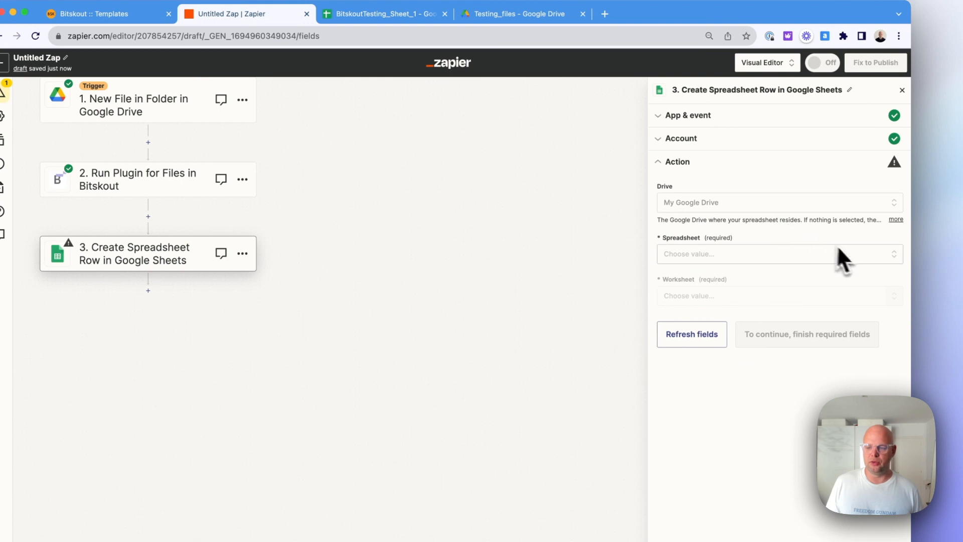
{"action": "left_click", "coordinate": [886, 254]}
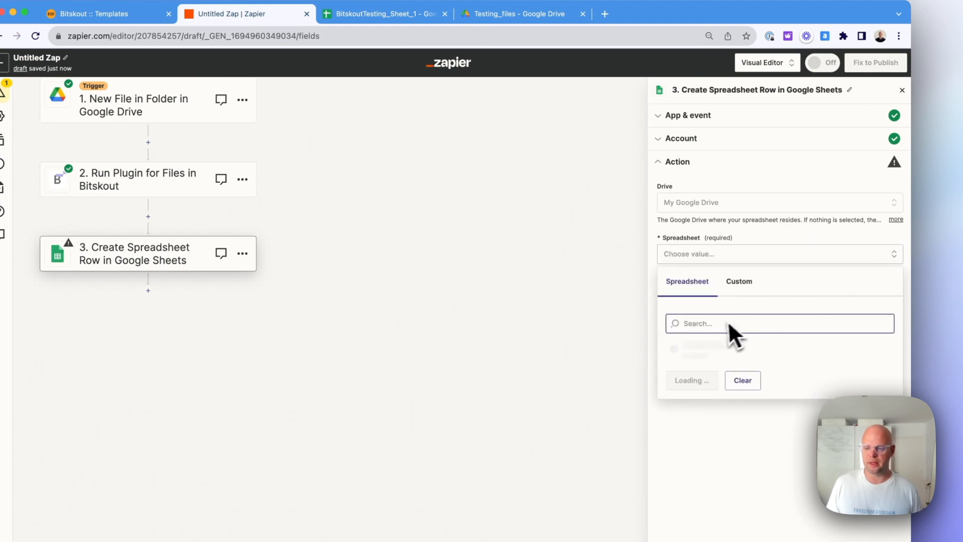
{"action": "left_click", "coordinate": [726, 353]}
{"action": "left_click", "coordinate": [747, 219]}
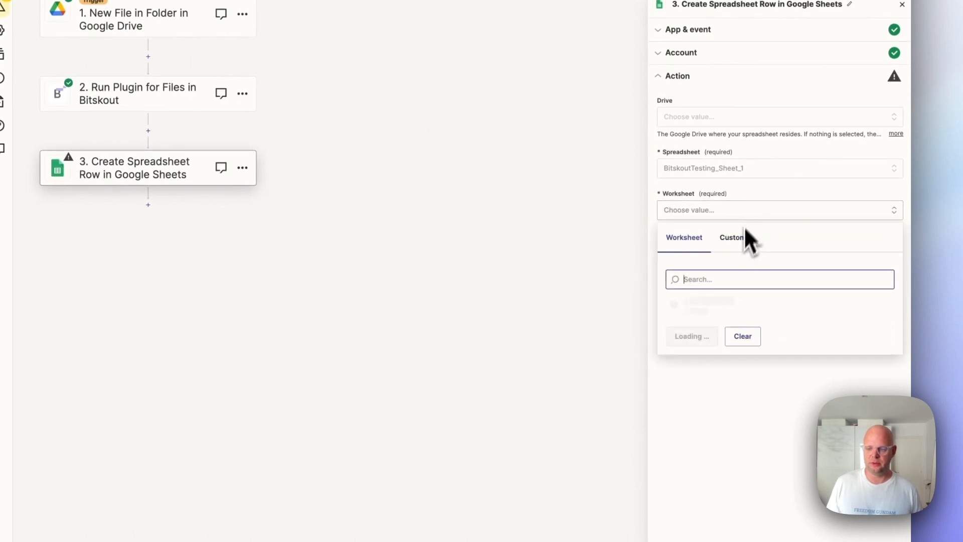
{"action": "left_click", "coordinate": [697, 306]}
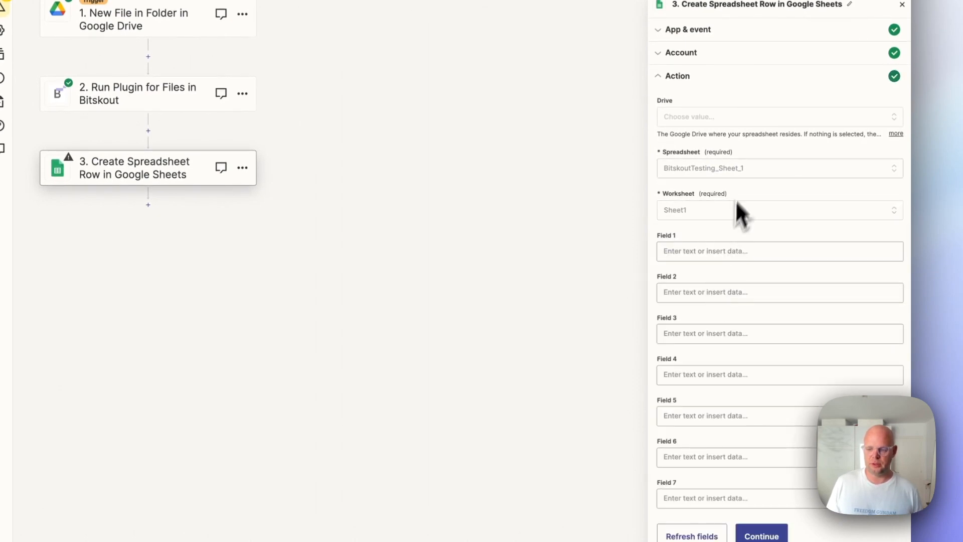
Map Field 1 to the Bitskout Outputs Document Type and Field 2 to Outputs Landlord.
{"action": "left_click", "coordinate": [736, 249]}
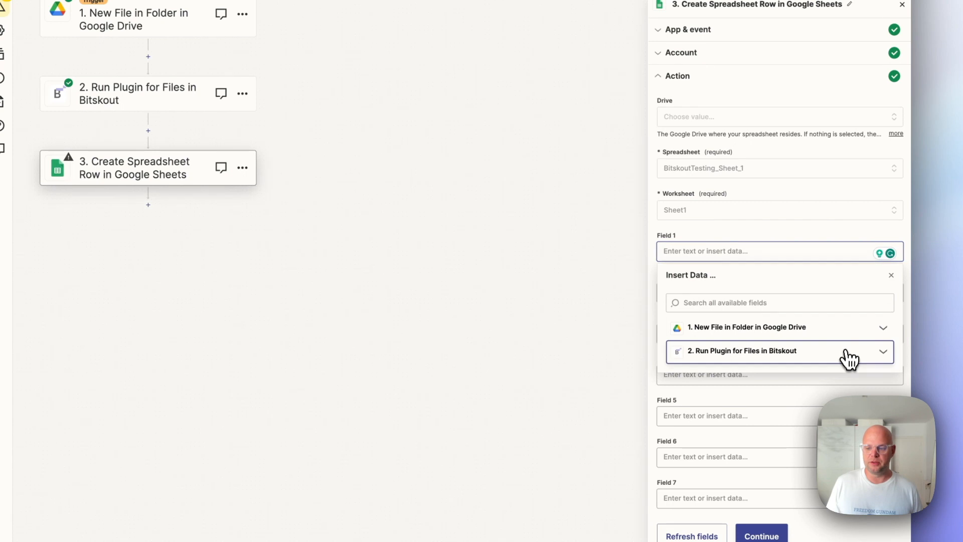
{"action": "left_click", "coordinate": [820, 352]}
{"action": "left_click", "coordinate": [741, 392]}
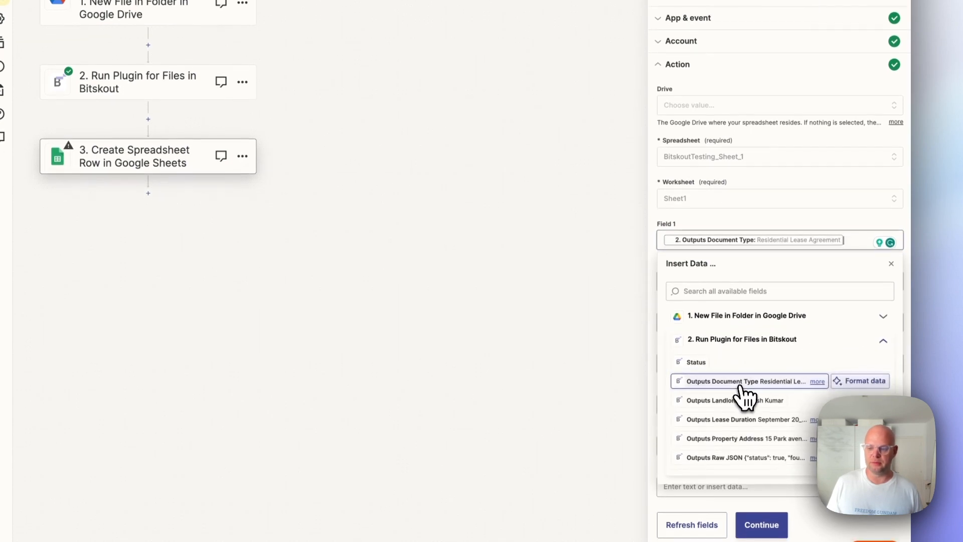
{"action": "left_click", "coordinate": [781, 216]}
{"action": "left_click", "coordinate": [715, 278]}
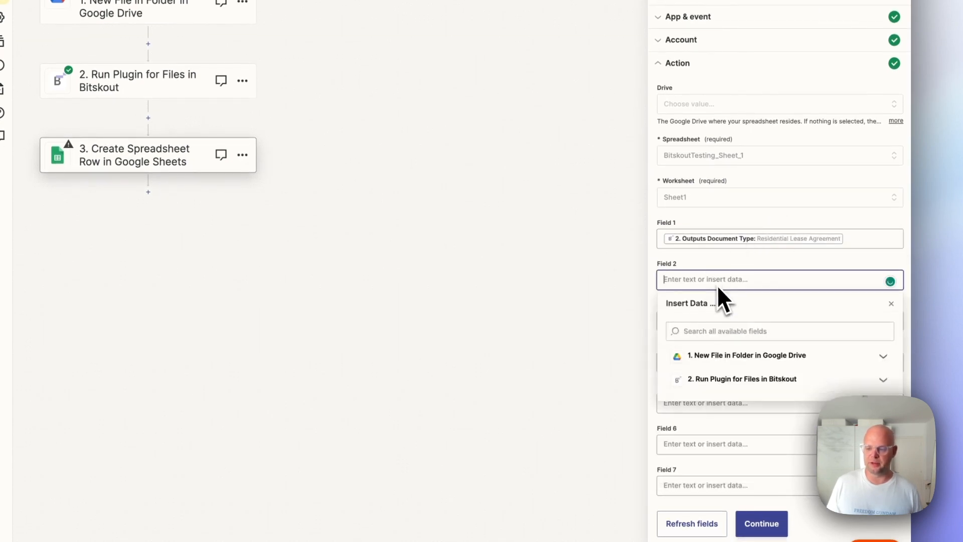
{"action": "left_click", "coordinate": [742, 394]}
{"action": "left_click", "coordinate": [698, 218]}
Map Field 3 to the Bitskout Outputs Property Address and Field 4 to Outputs Rental Amount.
{"action": "left_click", "coordinate": [741, 275]}
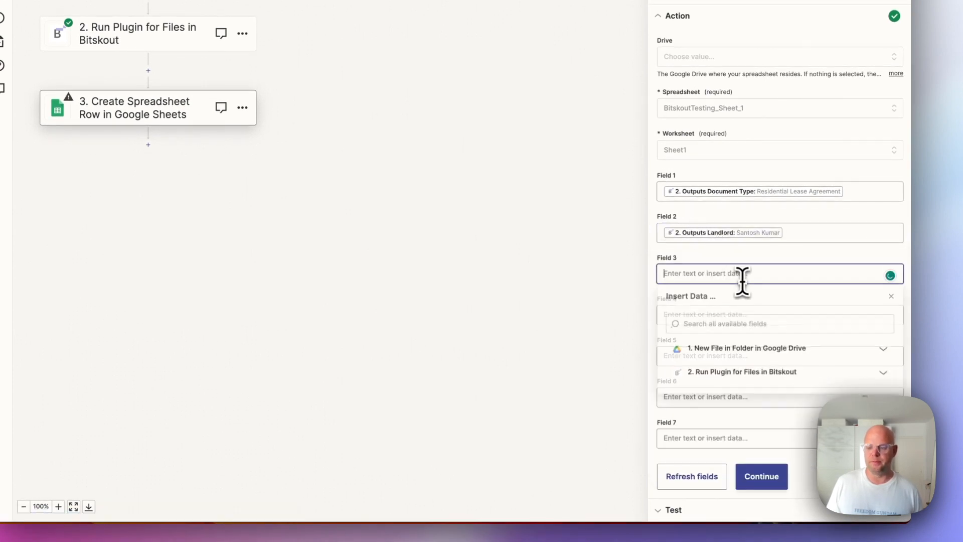
{"action": "left_click", "coordinate": [779, 382]}
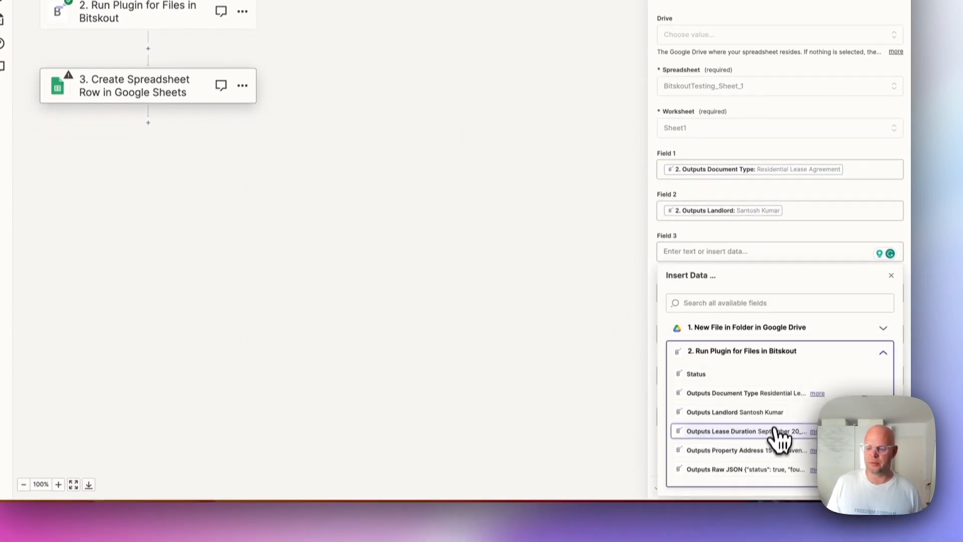
{"action": "left_click", "coordinate": [763, 447]}
{"action": "left_click", "coordinate": [663, 216]}
{"action": "left_click", "coordinate": [716, 278]}
{"action": "left_click", "coordinate": [747, 397]}
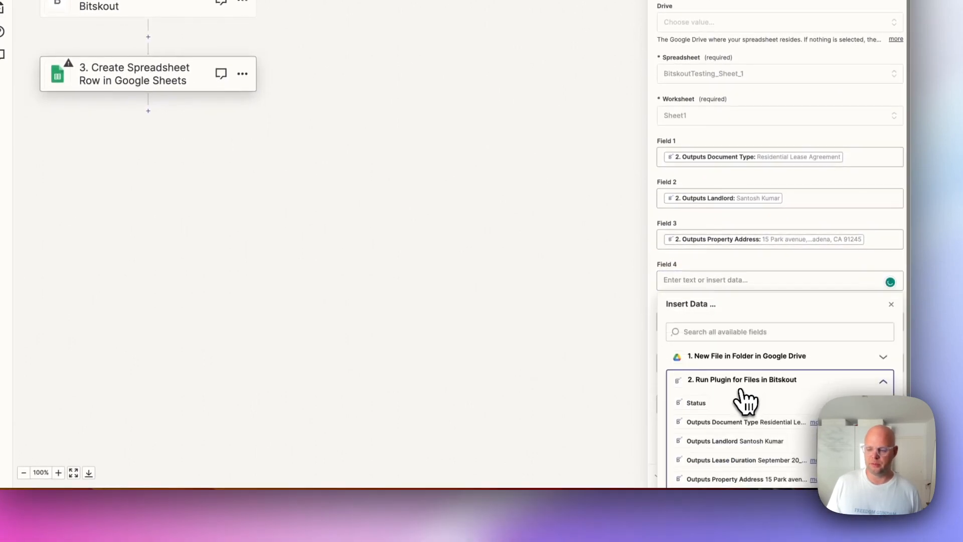
{"action": "scroll", "coordinate": [742, 421], "scroll_direction": "down", "scroll_amount": 3}
{"action": "left_click", "coordinate": [702, 428]}
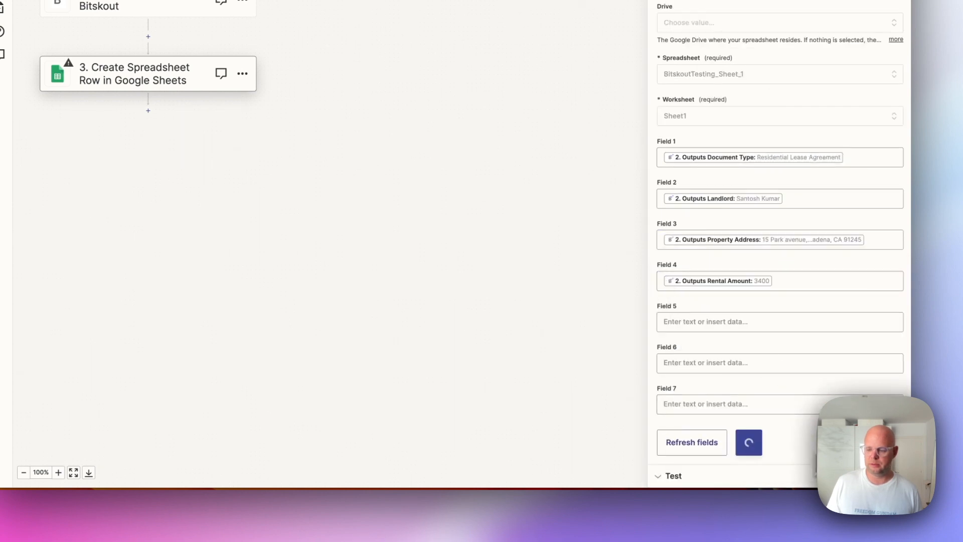
Test the Create Spreadsheet Row step and check the row it adds in BitskoutTesting_Sheet_1.
{"action": "left_click", "coordinate": [755, 448]}
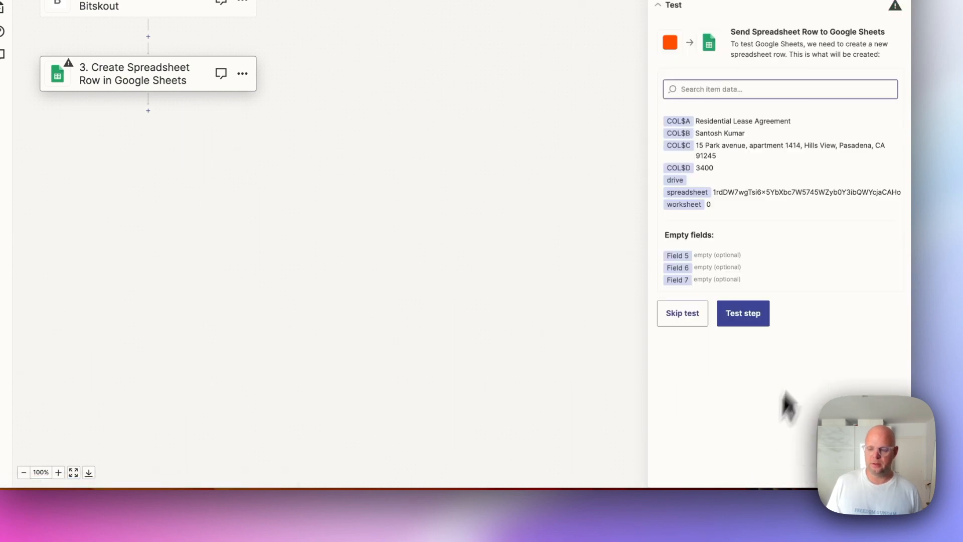
{"action": "left_click", "coordinate": [755, 319]}
{"action": "left_click", "coordinate": [437, 44]}
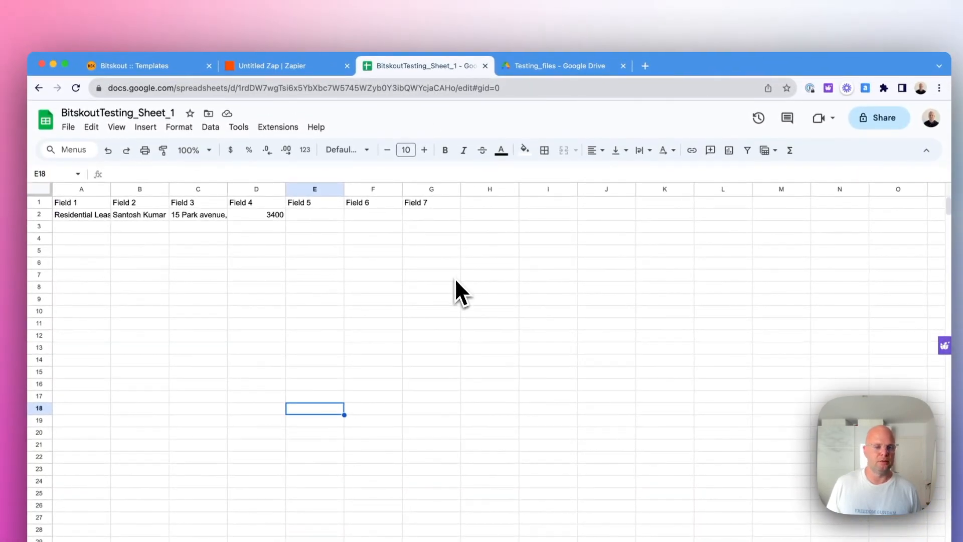
{"action": "left_click_drag", "start_coordinate": [98, 214], "coordinate": [292, 217]}
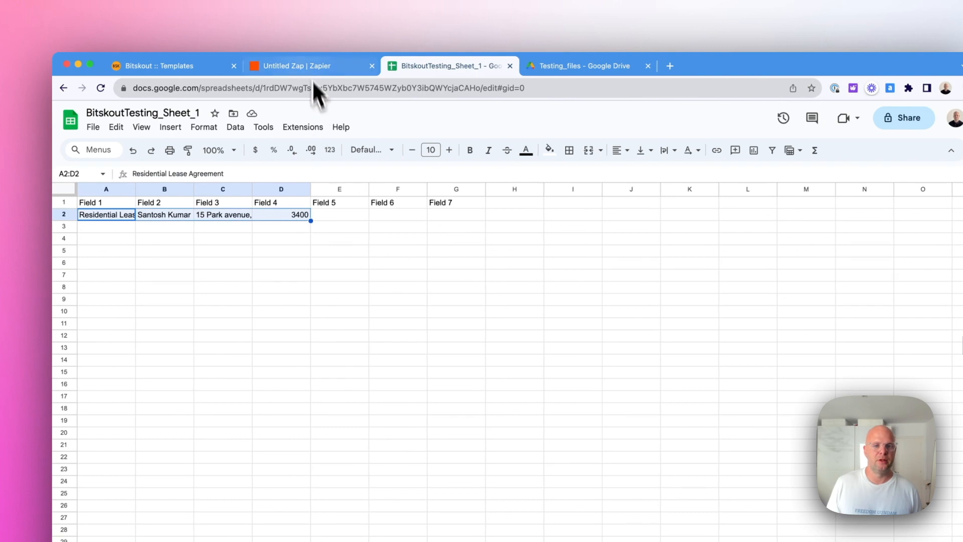
Return to the Zap editor and bring all three steps of the Zap into view for review.
{"action": "left_click", "coordinate": [289, 64]}
{"action": "left_click_drag", "start_coordinate": [394, 307], "coordinate": [583, 431]}
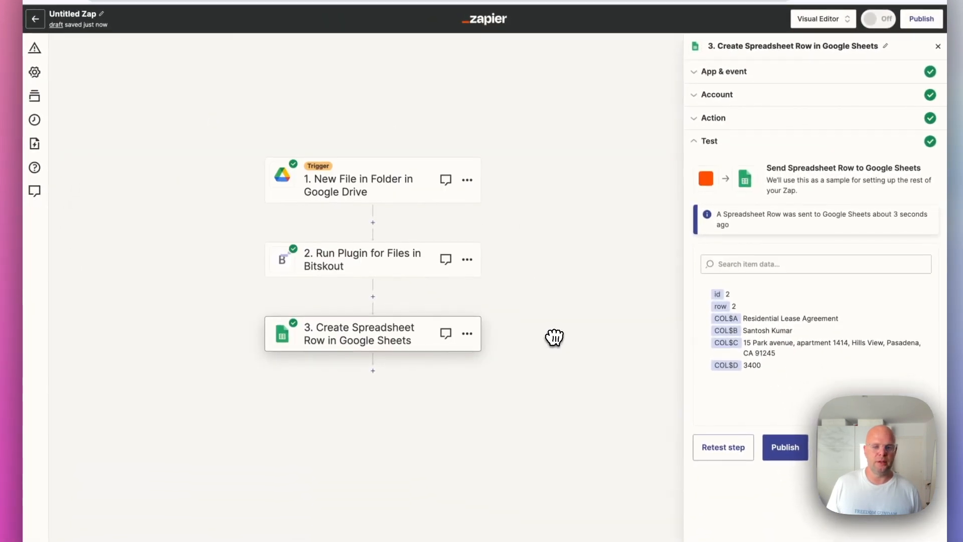
{"action": "scroll", "coordinate": [554, 334], "scroll_direction": "up", "scroll_amount": 1}
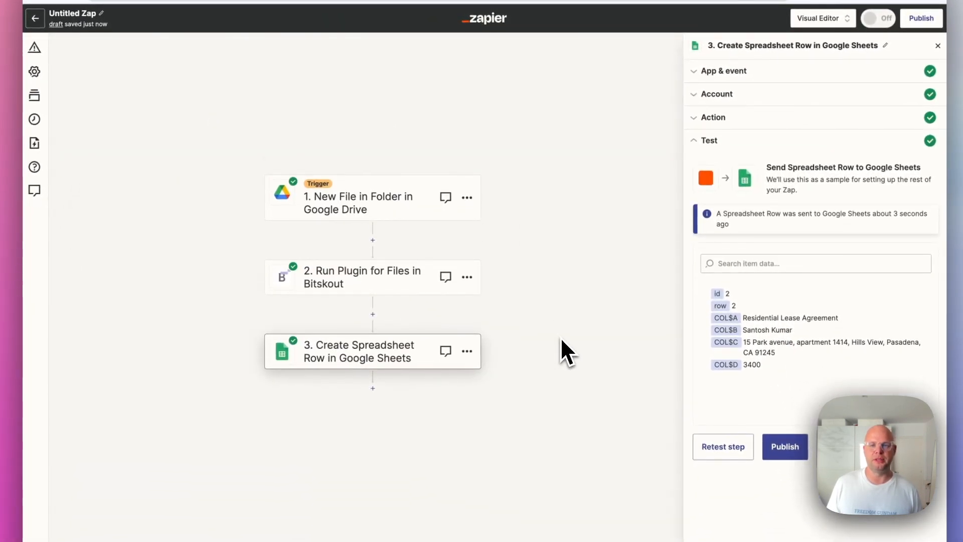